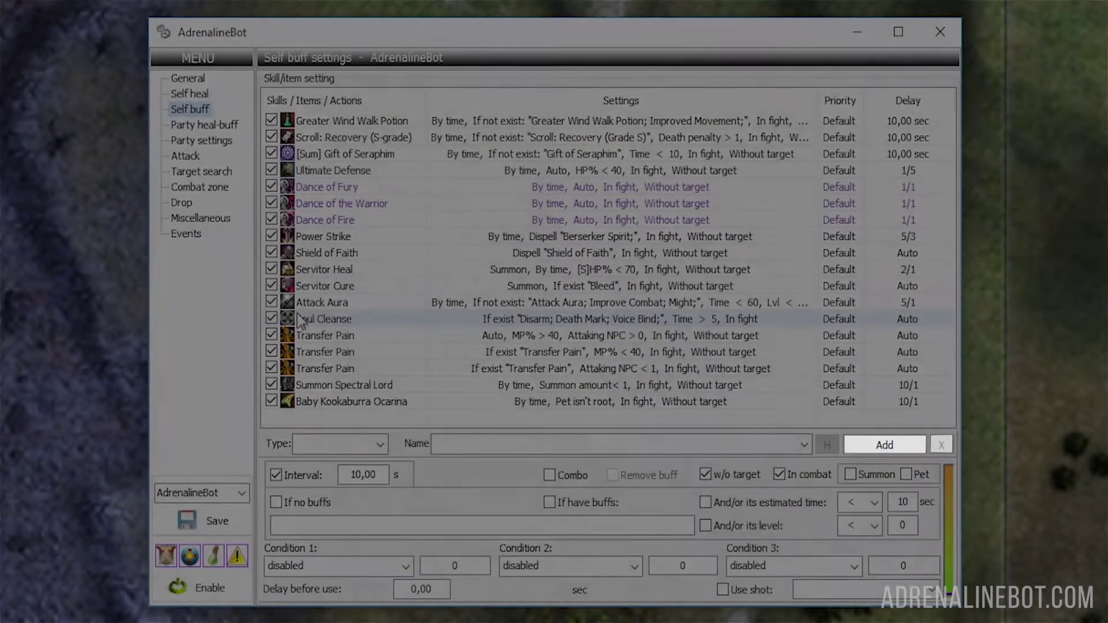
# Move the Attack Aura entry up the self-buff list so it sits directly above Power Strike.
pyautogui.click(322, 306)
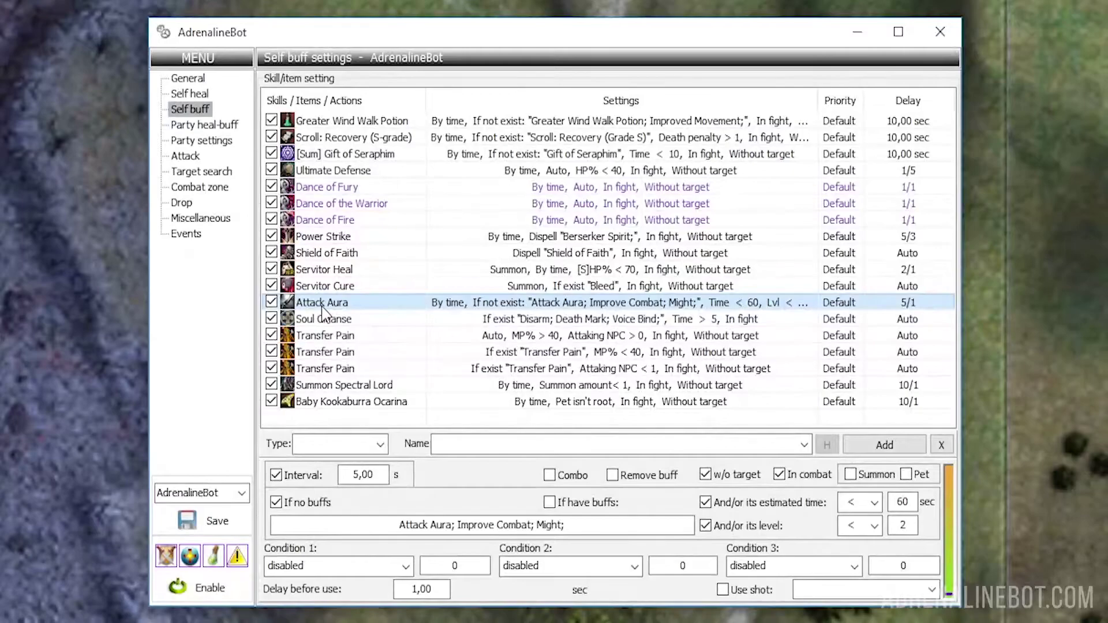
pyautogui.moveTo(322, 307); pyautogui.dragTo(338, 244)
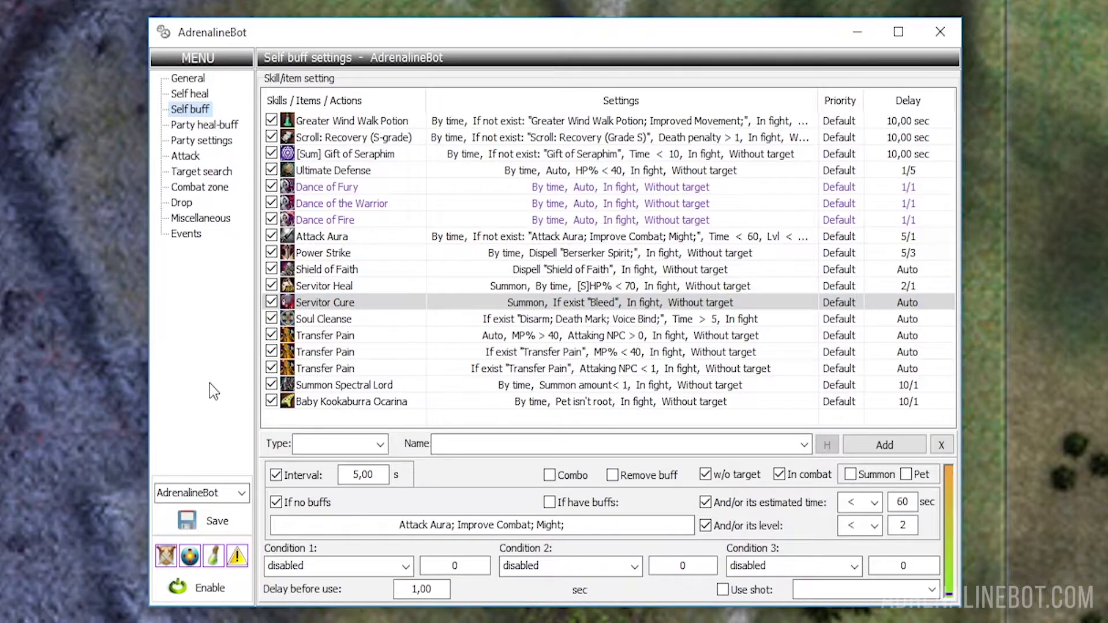
# Set the type of the entry to add to Skills and choose Clarity as its name.
pyautogui.click(380, 445)
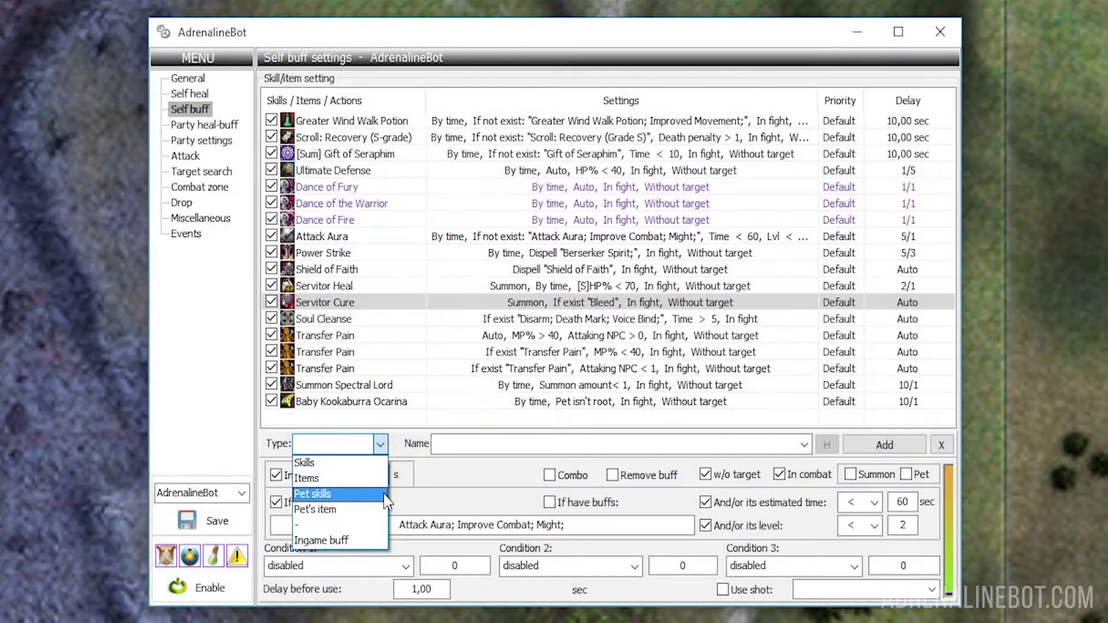
pyautogui.click(386, 467)
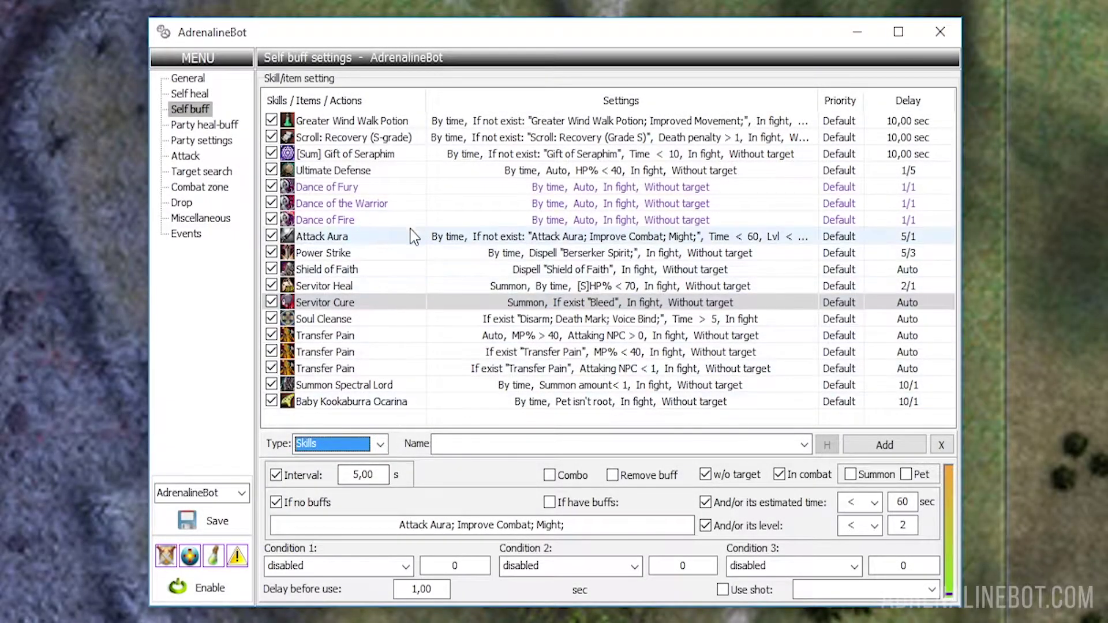
pyautogui.click(410, 122)
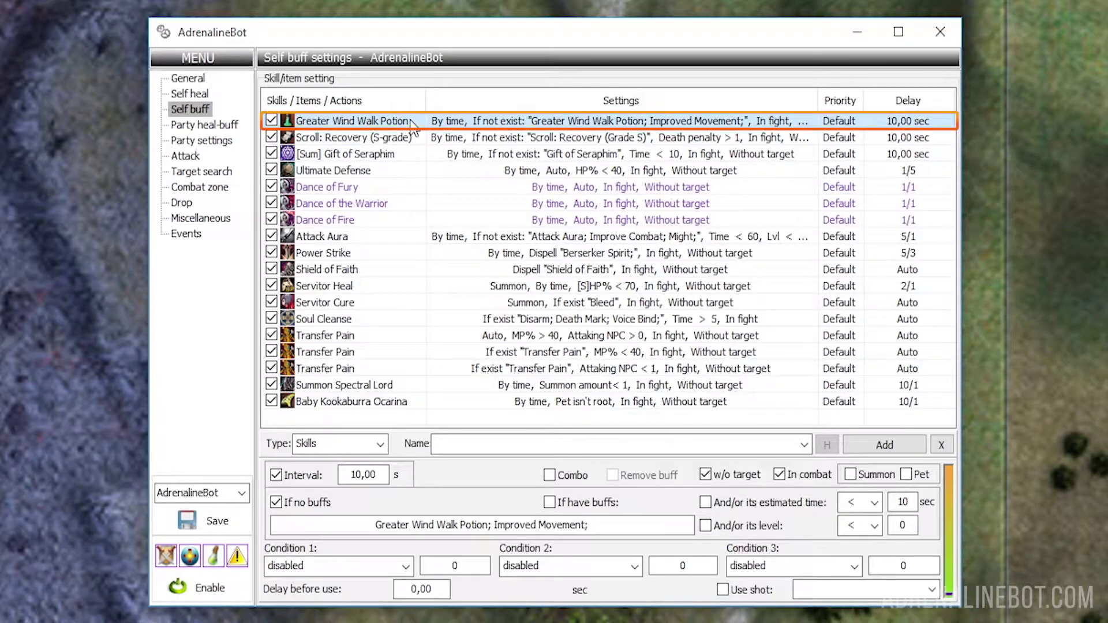
pyautogui.click(411, 154)
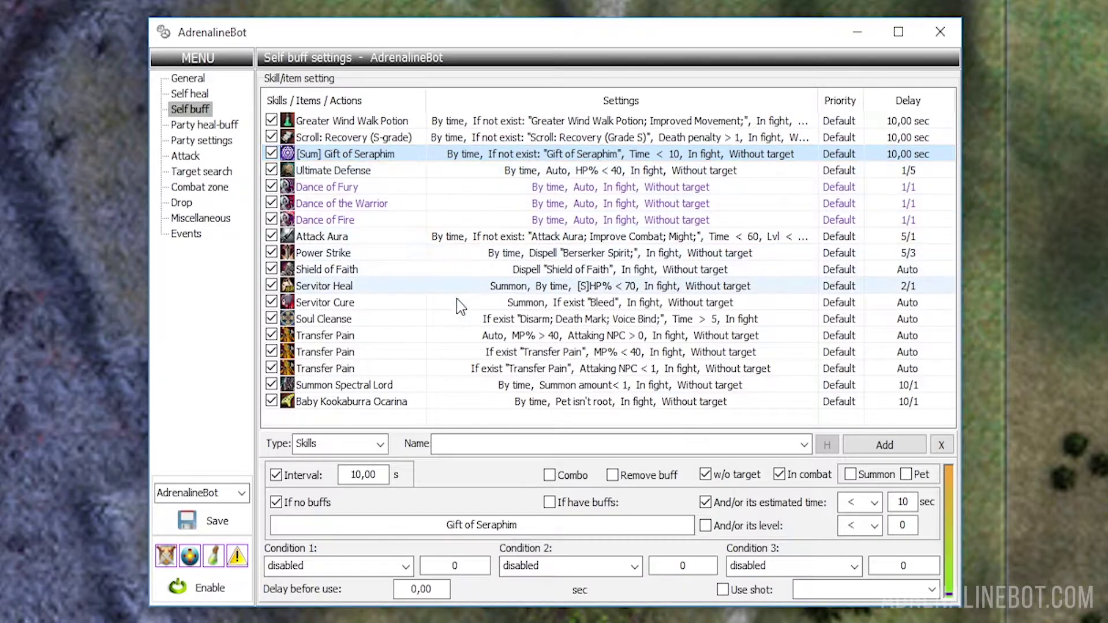
pyautogui.click(500, 447)
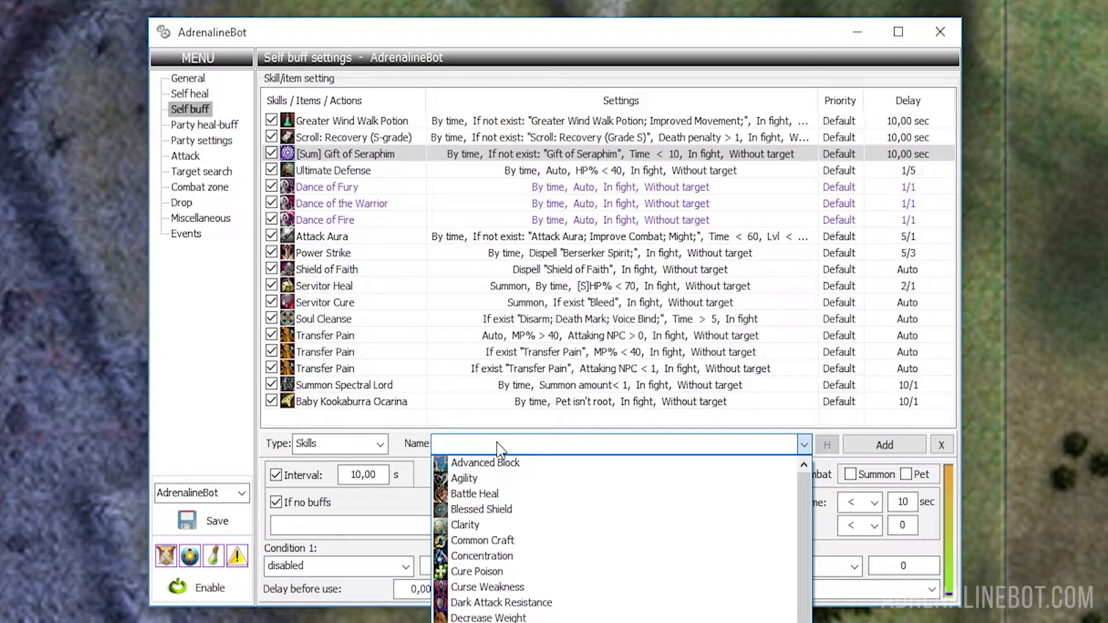
pyautogui.press('c')
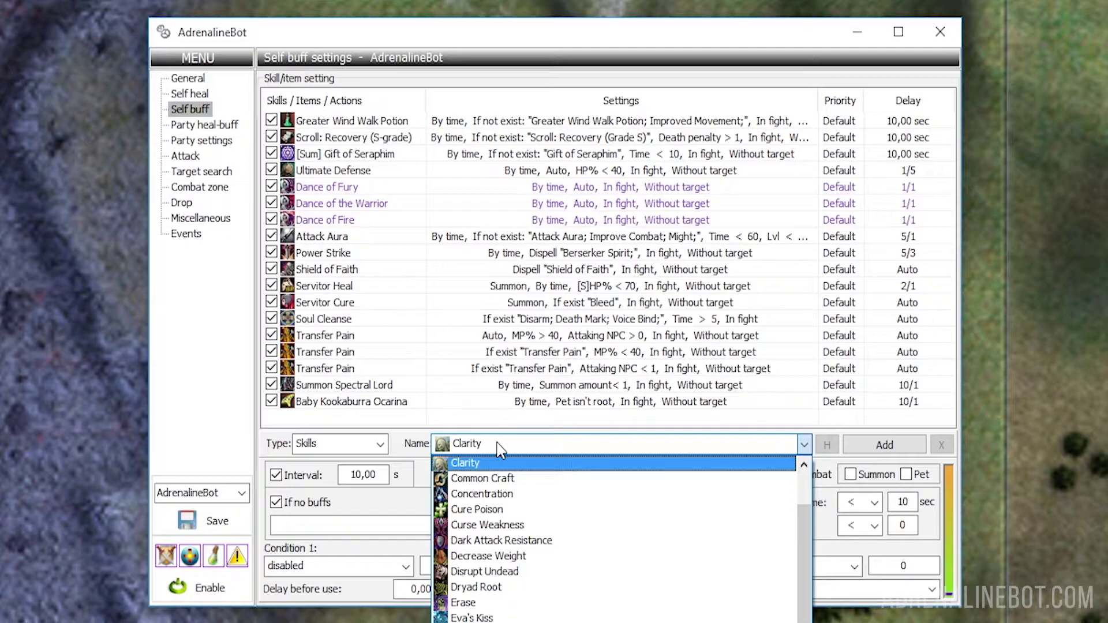
pyautogui.click(497, 449)
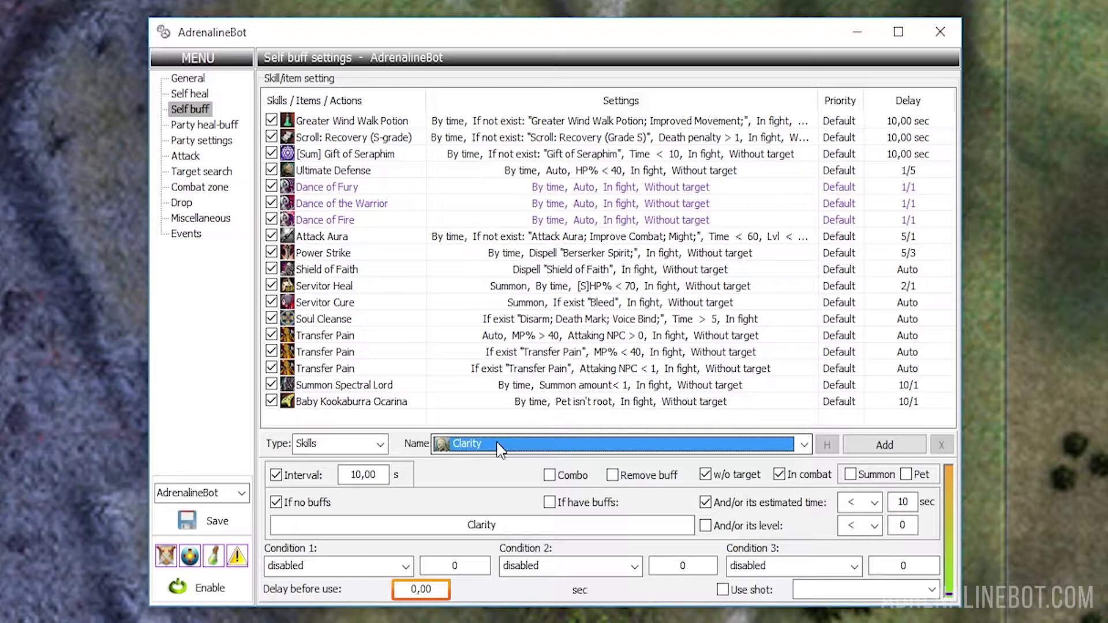
# Examine the settings of Ultimate Defense, the three Dance combo entries, Power Strike, Shield of Faith and Servitor Heal.
pyautogui.click(413, 169)
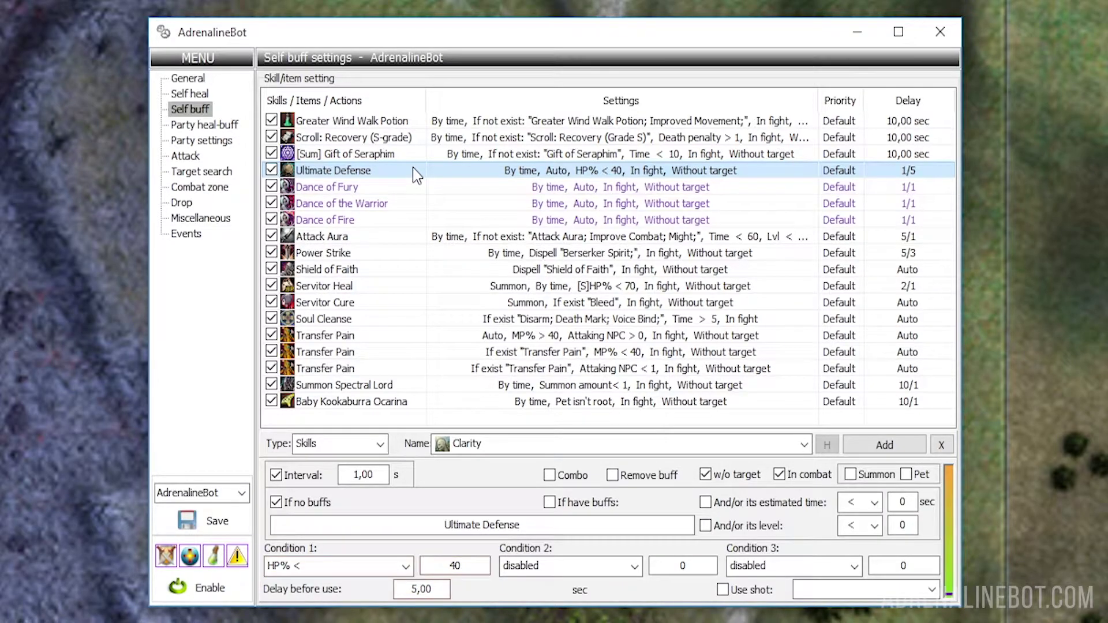
pyautogui.click(411, 186)
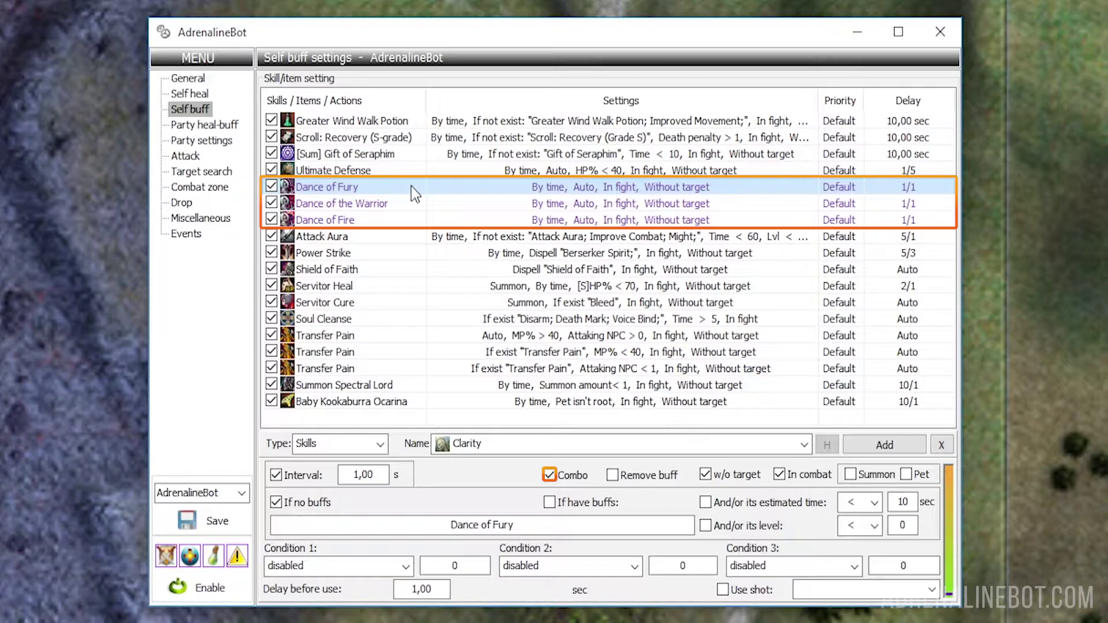
pyautogui.click(412, 202)
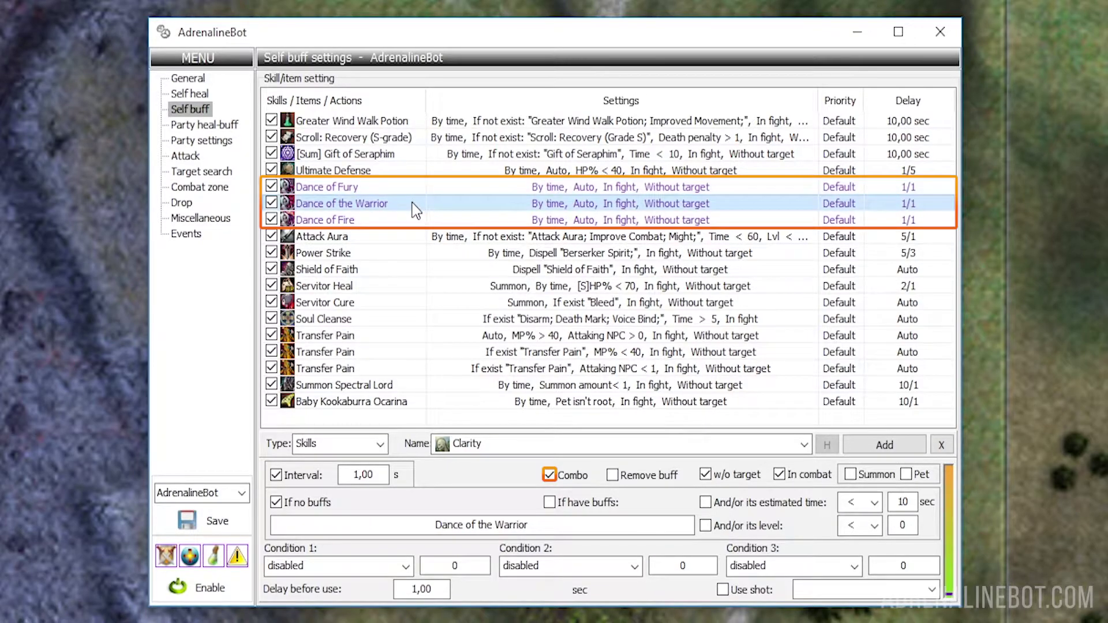
pyautogui.click(411, 220)
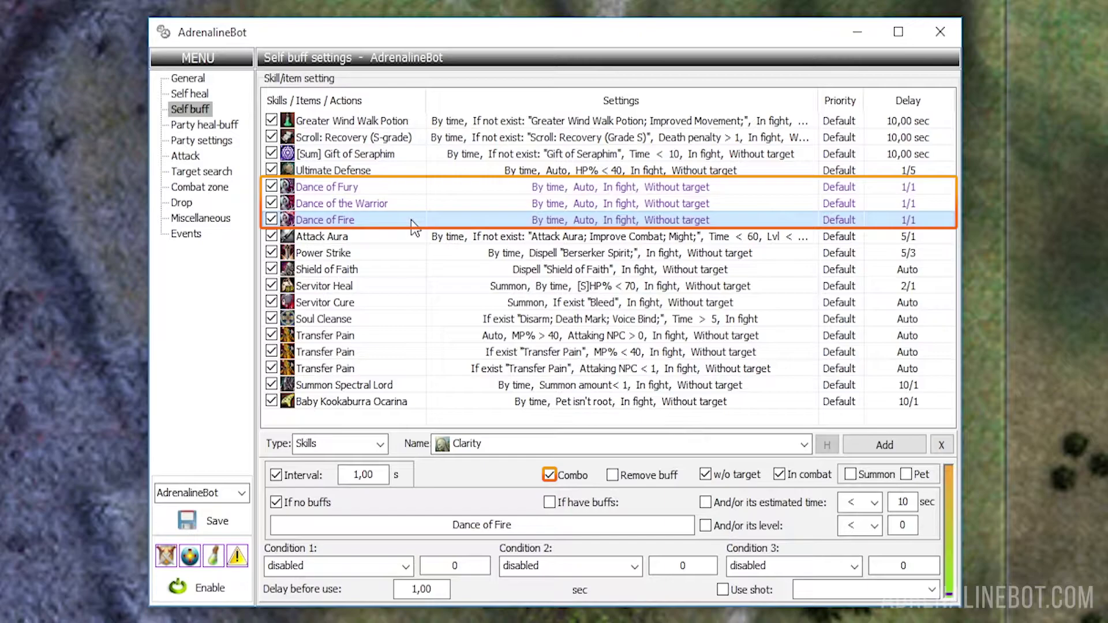
pyautogui.click(404, 254)
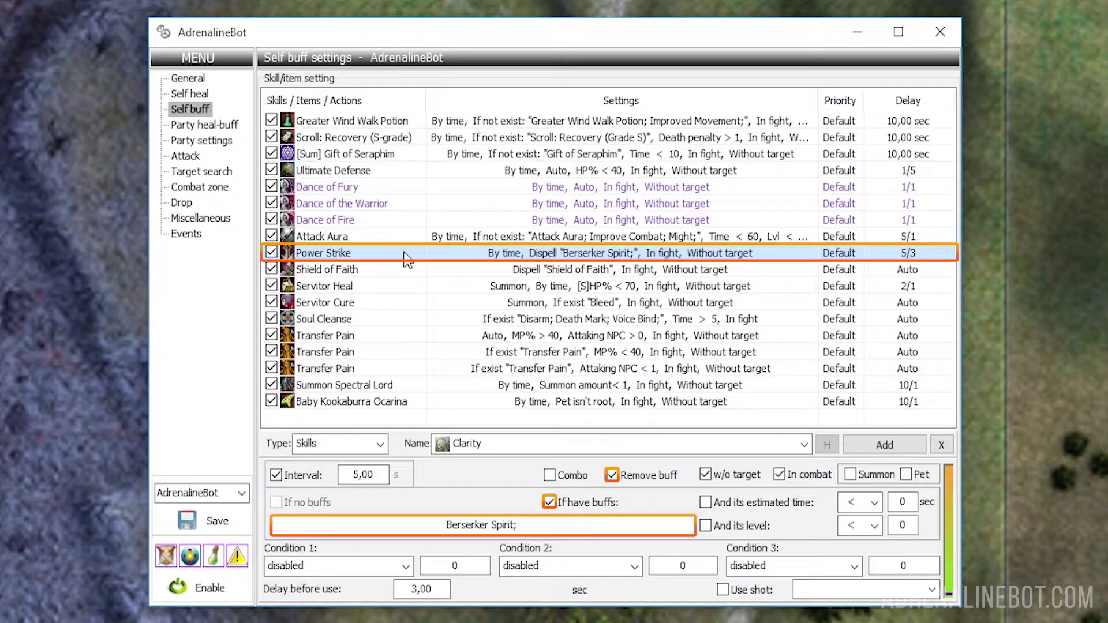
pyautogui.click(407, 270)
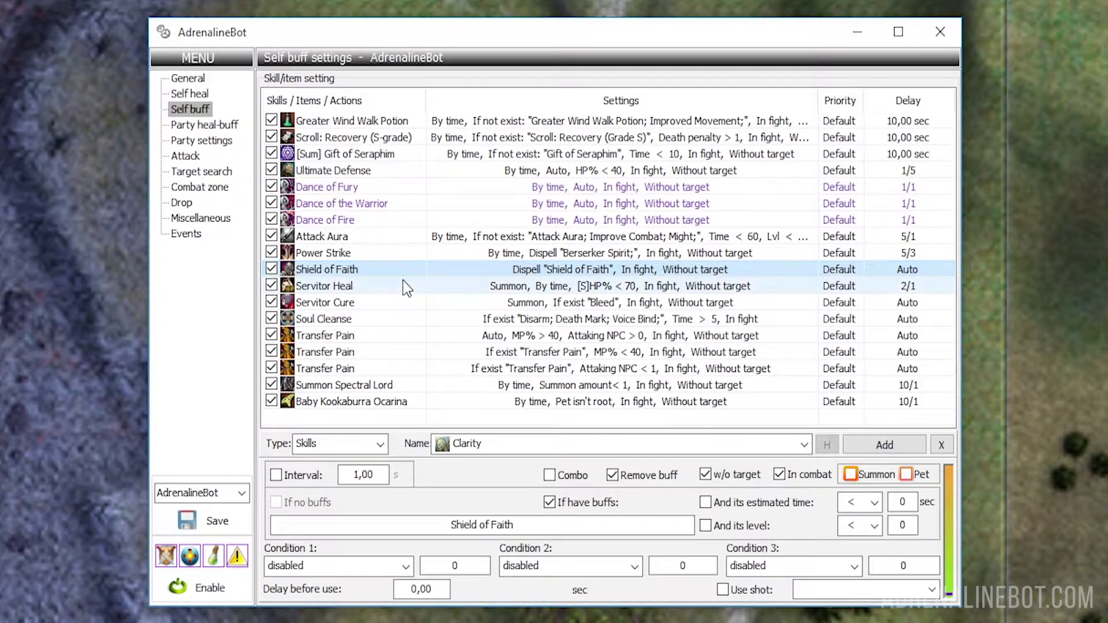
pyautogui.click(403, 286)
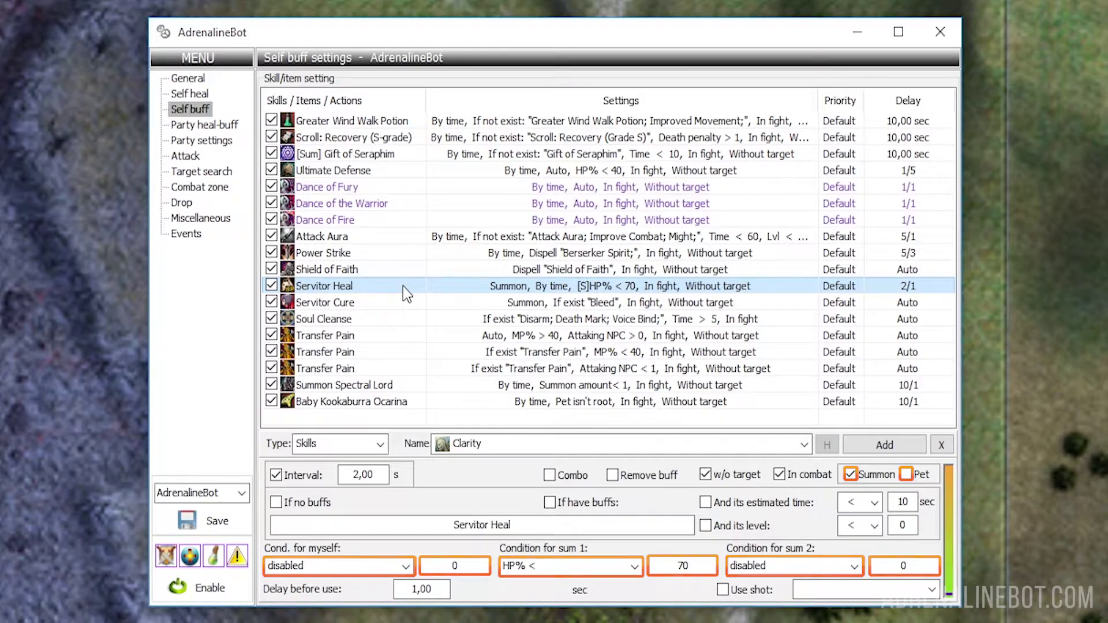
# Inspect the buff selection list behind Attack Aura's missing-buffs condition and close it without changing anything.
pyautogui.click(403, 242)
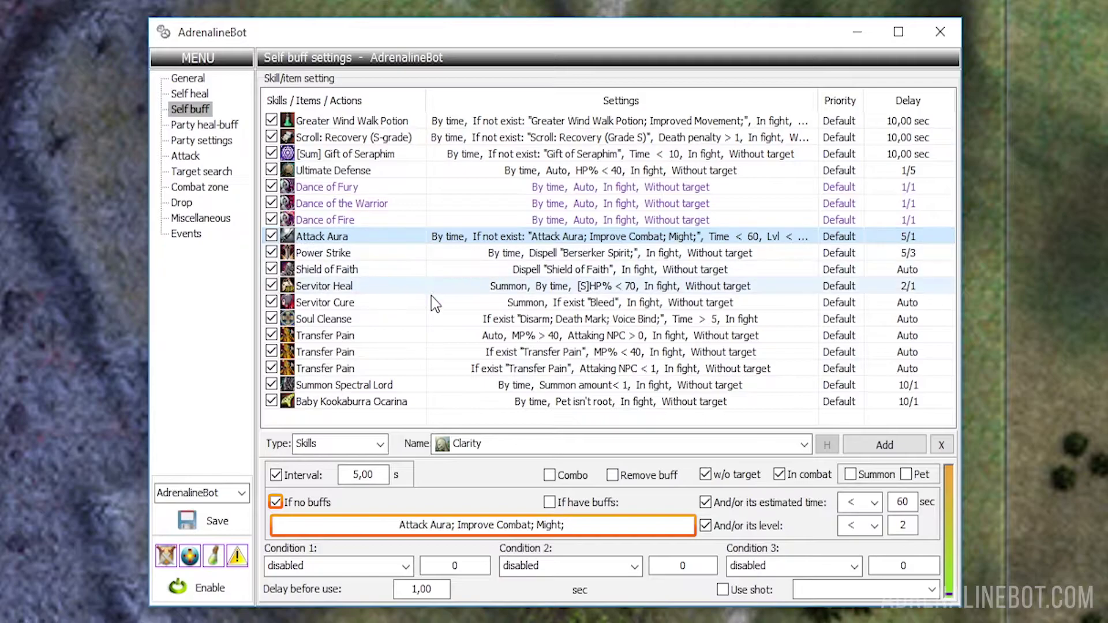
pyautogui.doubleClick(571, 523)
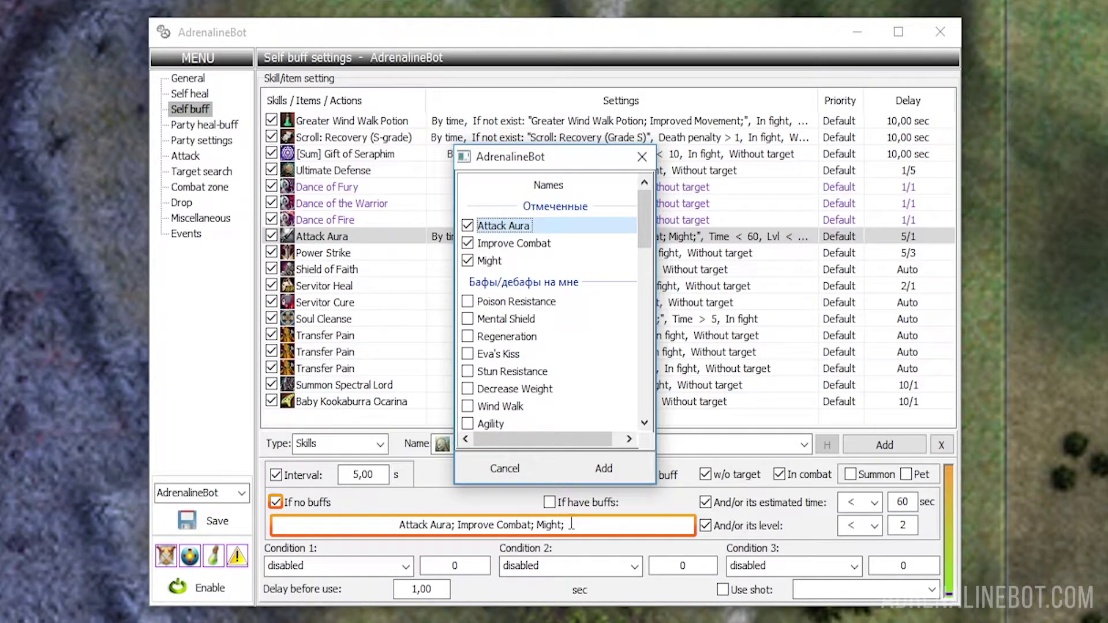
pyautogui.click(521, 470)
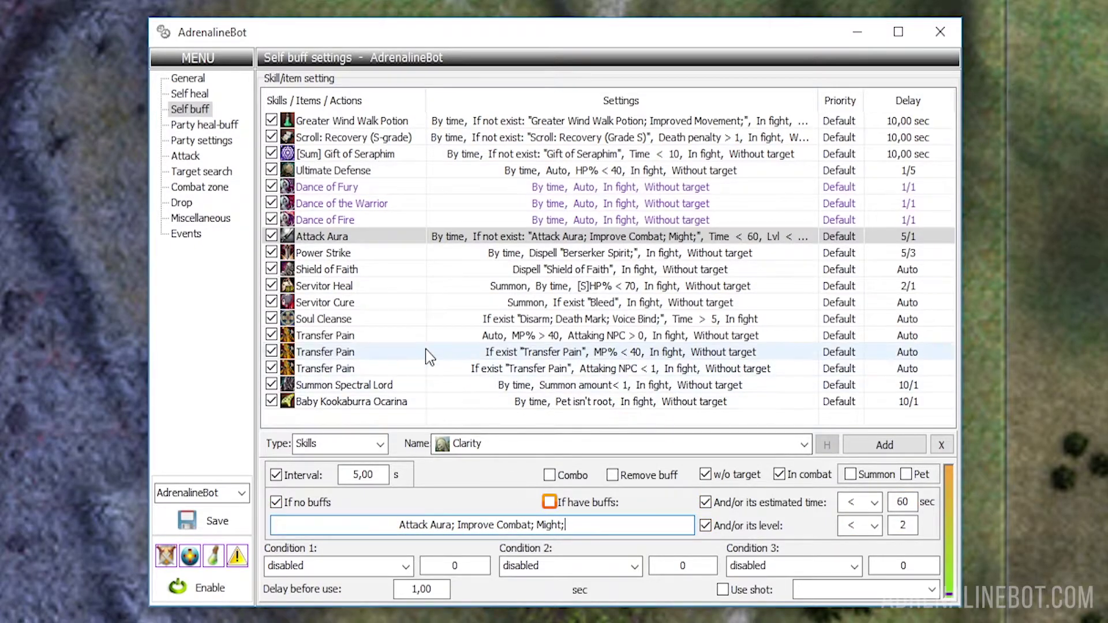
# Examine the buff and numeric conditions of Servitor Cure, Soul Cleanse, the first two Transfer Pain entries and Baby Kookaburra Ocarina.
pyautogui.click(408, 310)
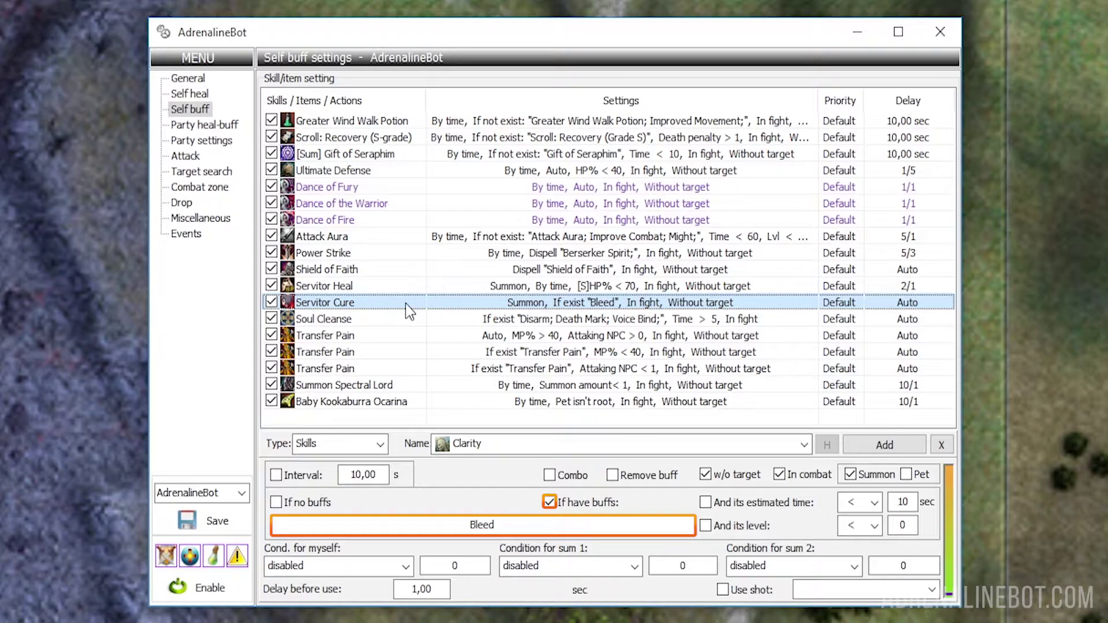
pyautogui.click(409, 322)
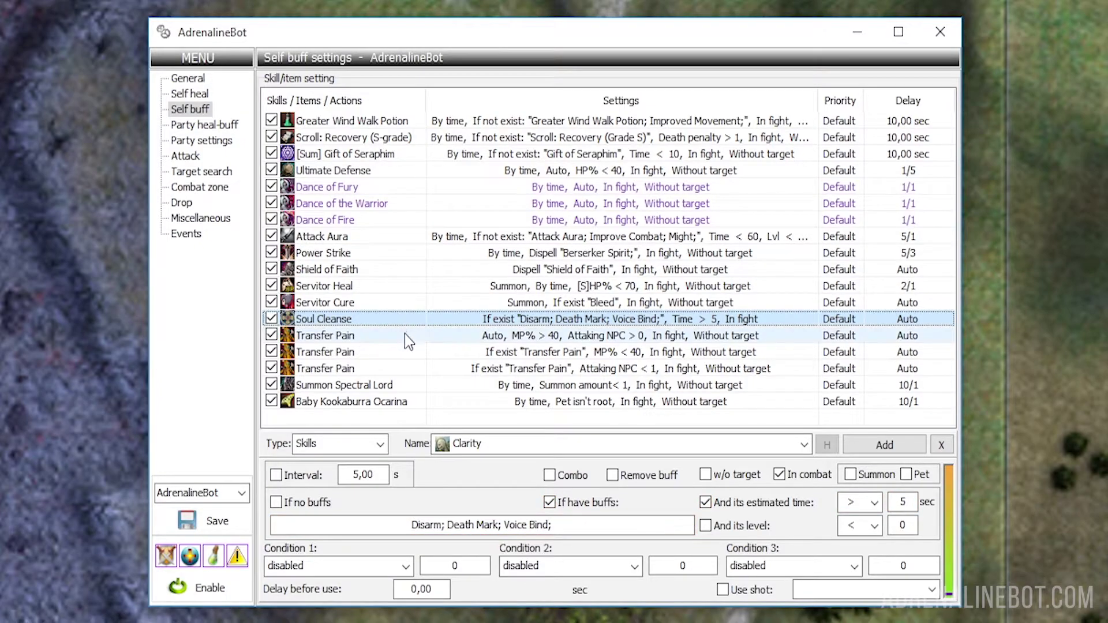
pyautogui.click(407, 340)
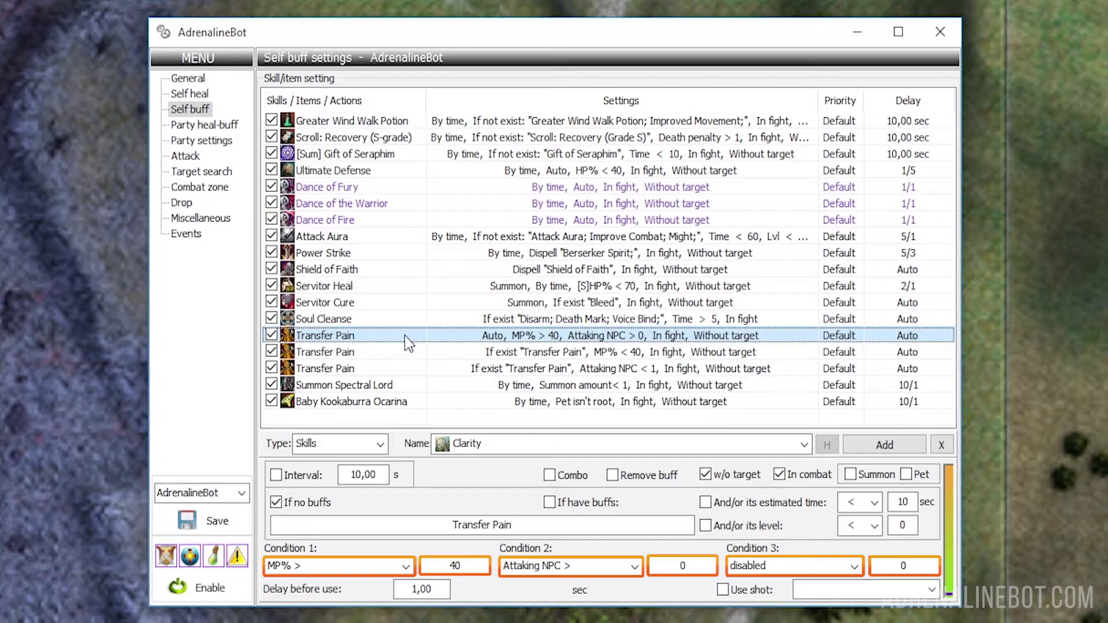
pyautogui.click(413, 402)
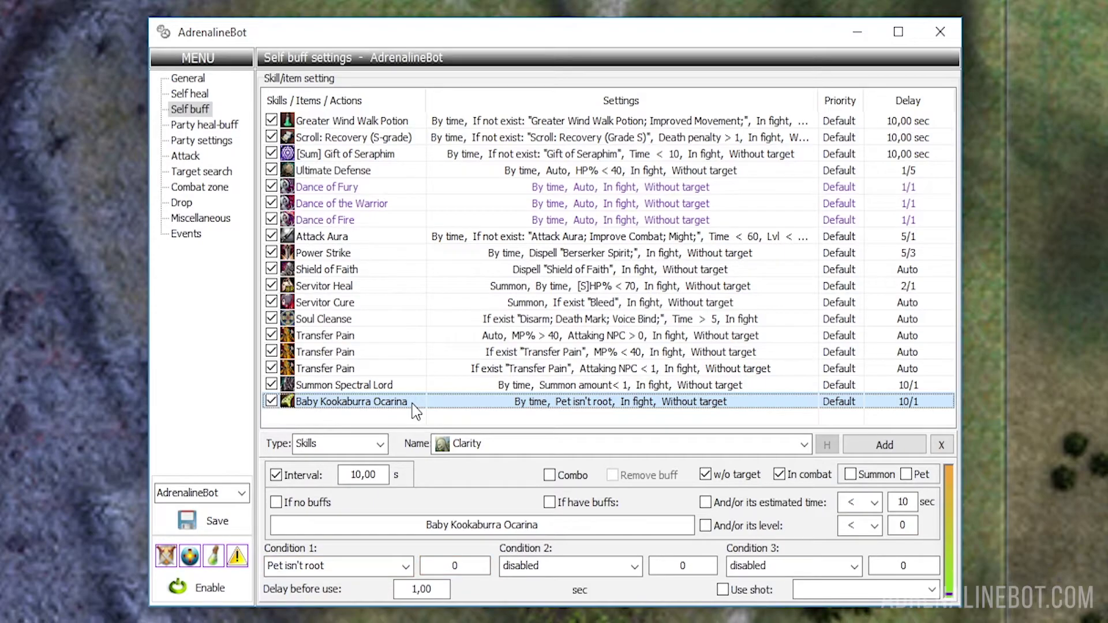
pyautogui.click(411, 349)
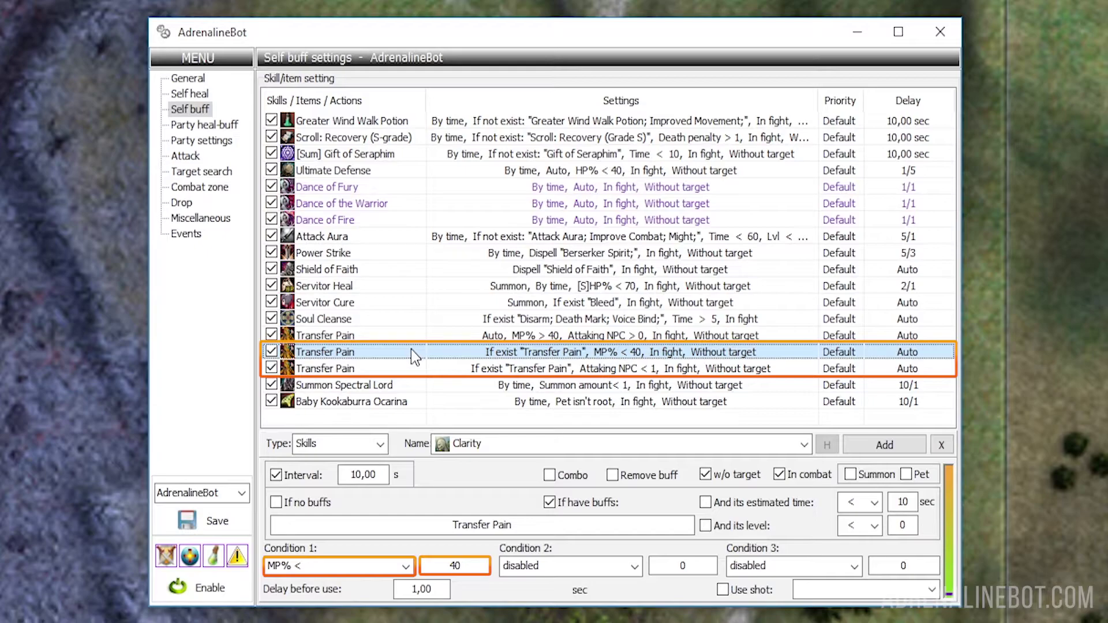
# Enable shot use for the third Transfer Pain entry and choose Mysterious Blessed Spiritshot (D-grade).
pyautogui.click(411, 370)
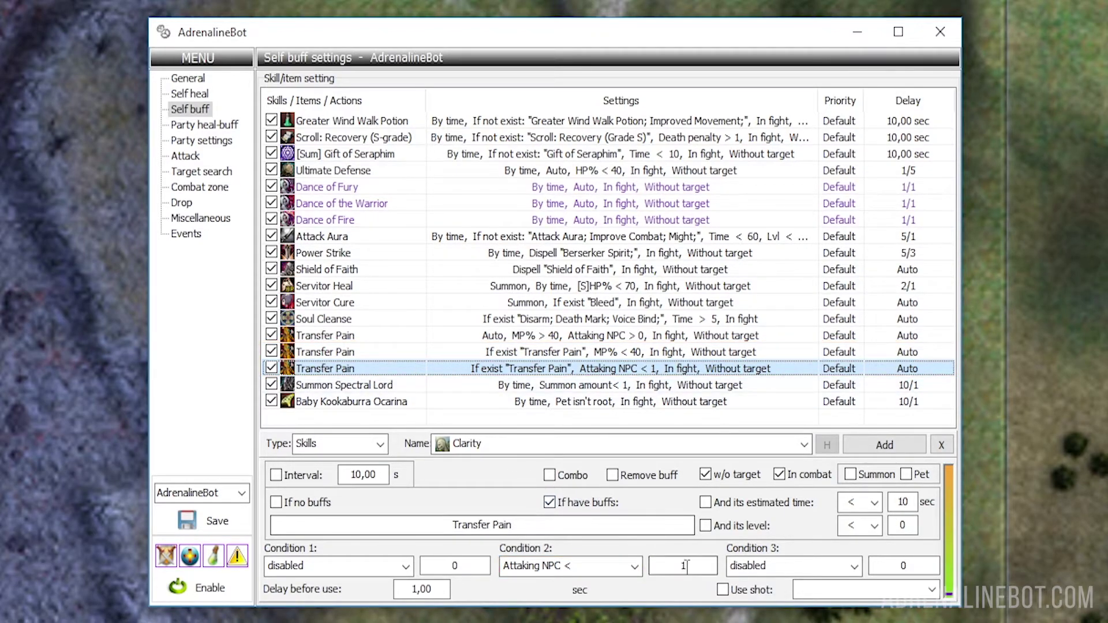
pyautogui.click(731, 592)
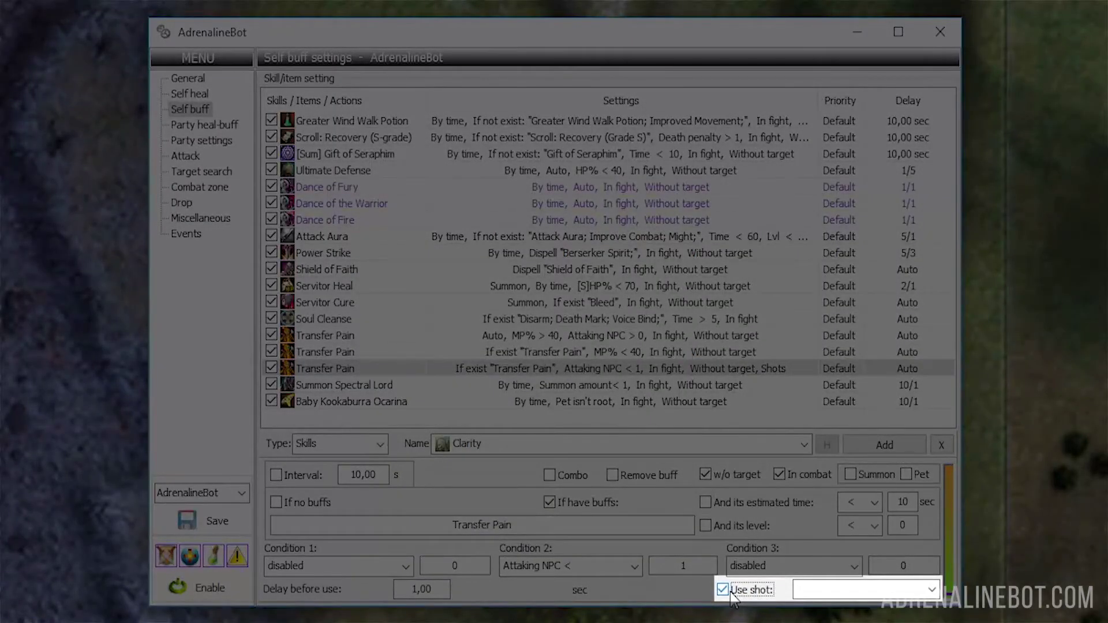
pyautogui.click(932, 589)
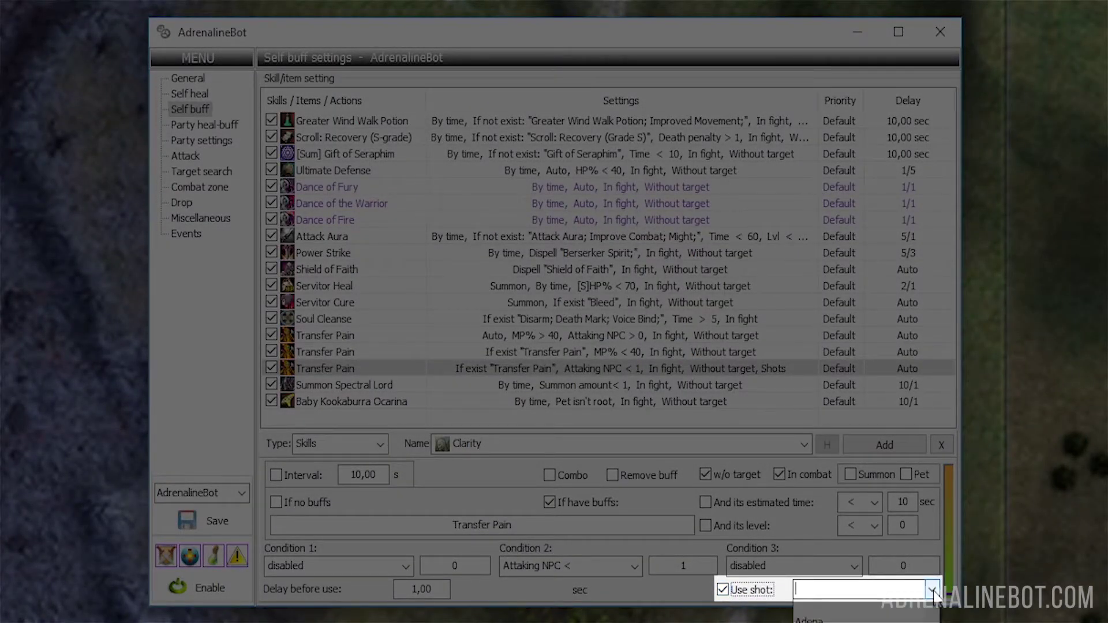
pyautogui.scroll(-3, 865, 615)
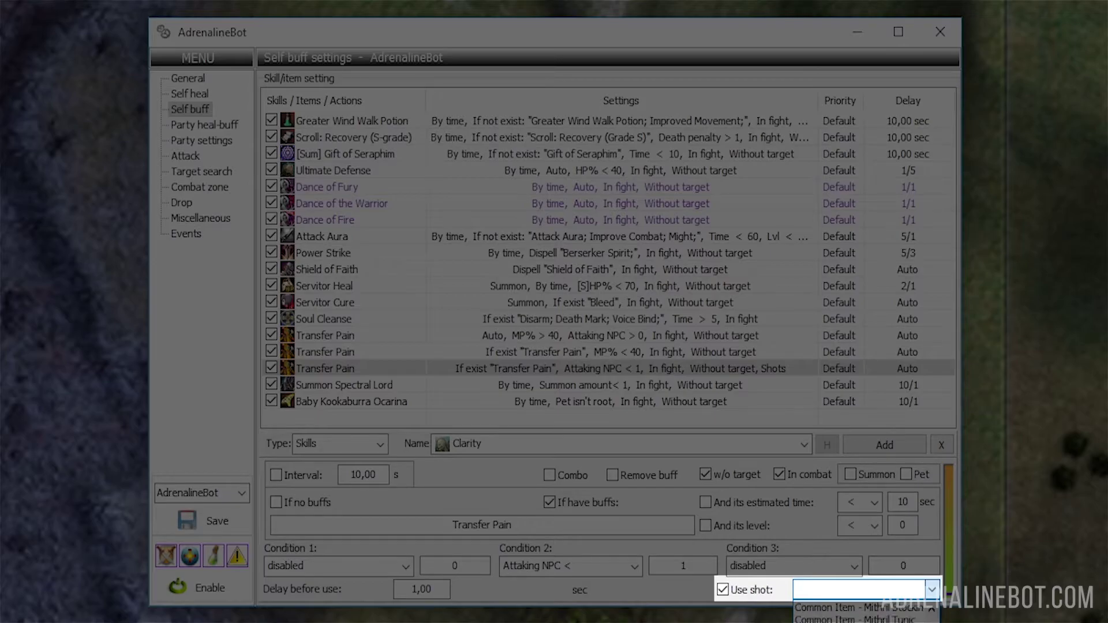
pyautogui.scroll(-5, 866, 614)
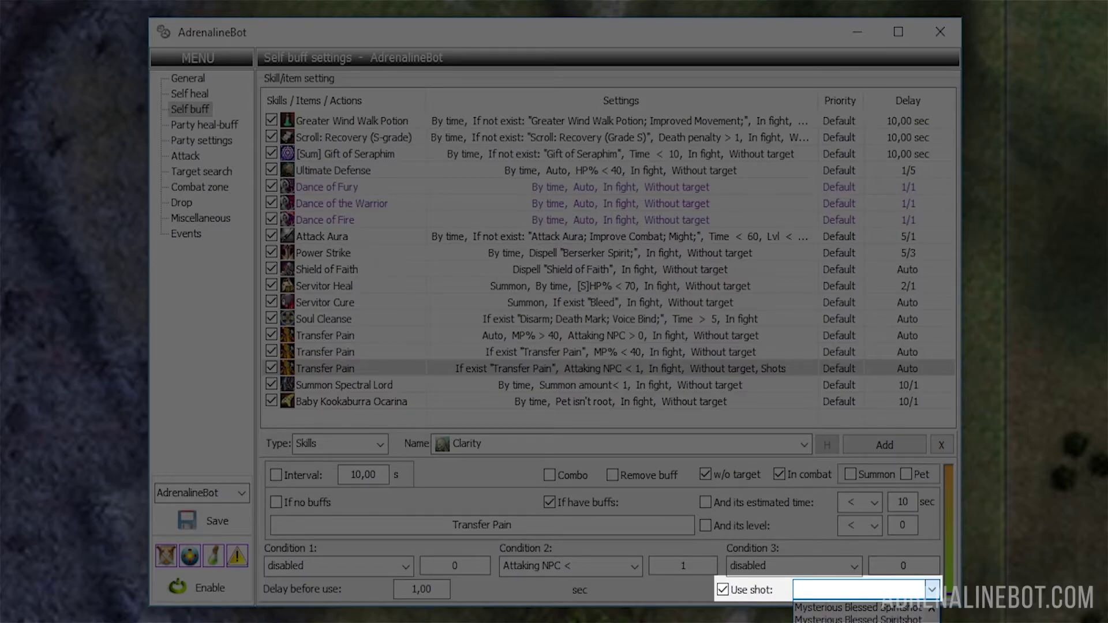
pyautogui.scroll(-1, 865, 611)
pyautogui.click(859, 620)
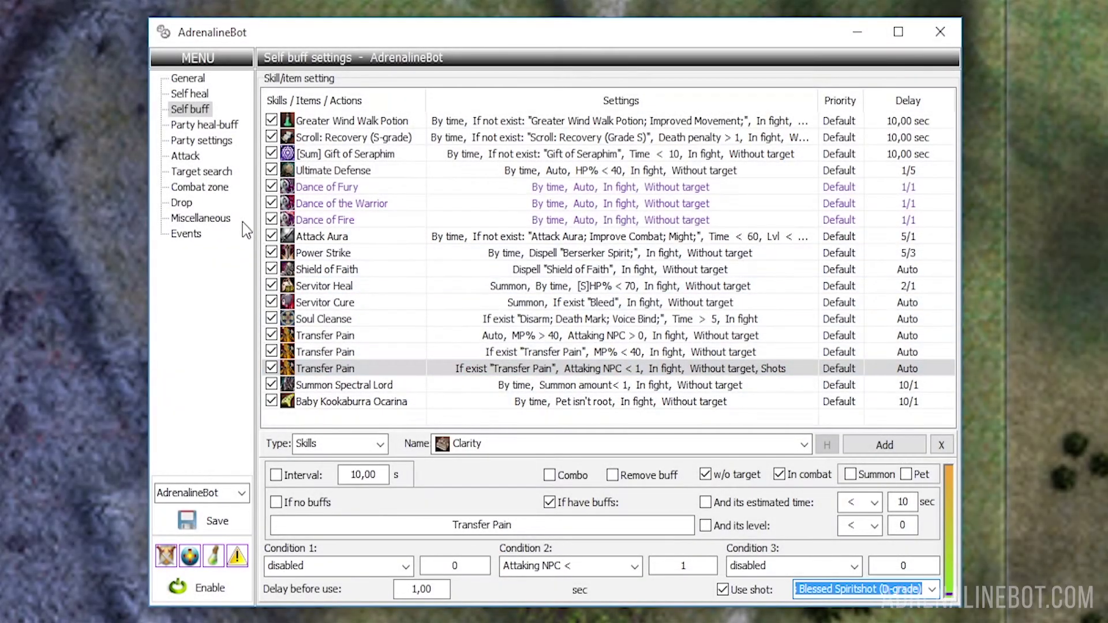
# Review the automatic shot options in the miscellaneous Charges settings and return to the self-buff settings.
pyautogui.click(233, 220)
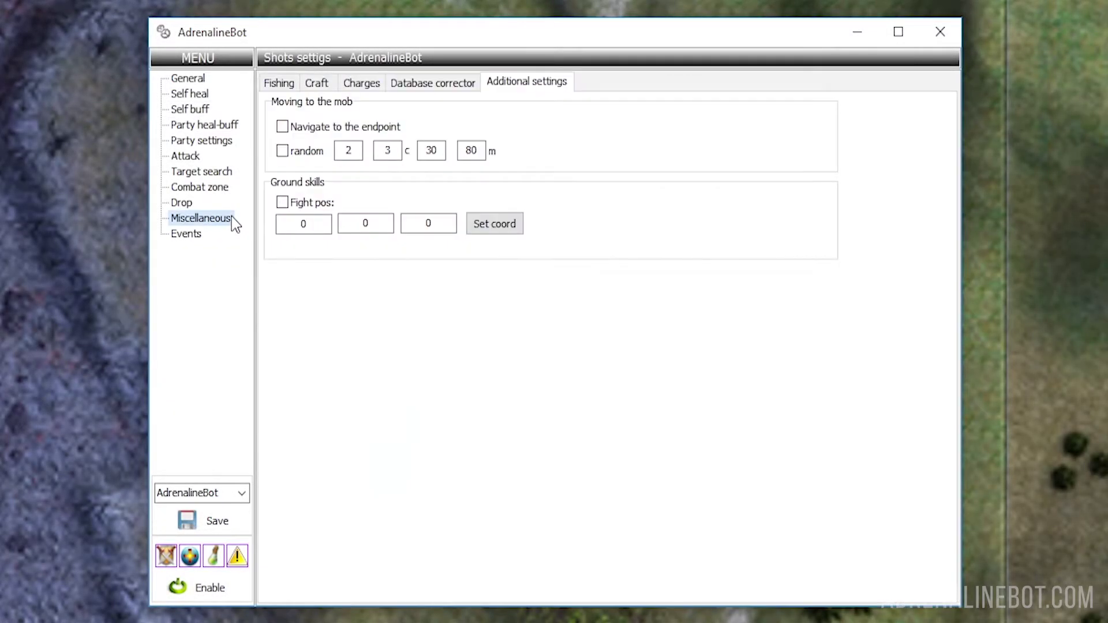
pyautogui.click(364, 87)
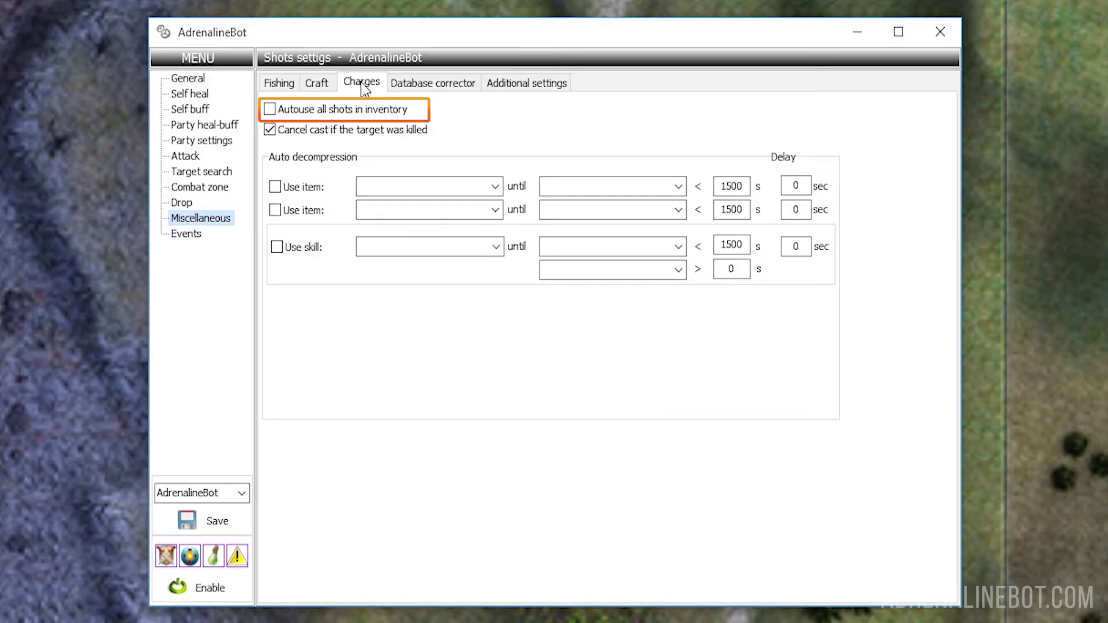
pyautogui.click(207, 109)
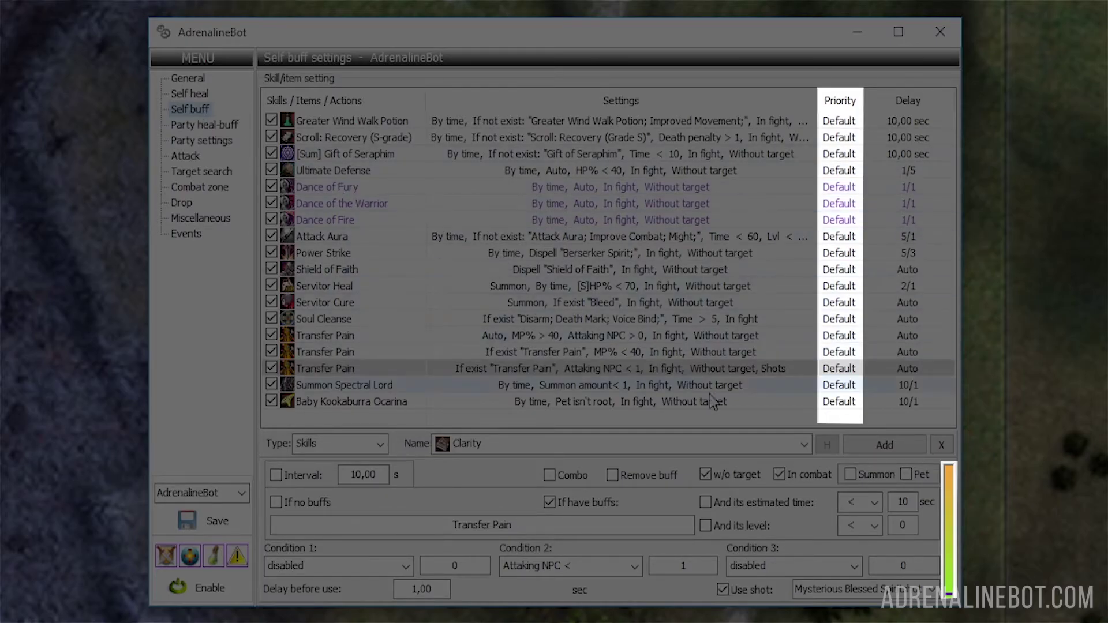
# Raise the priority of Ultimate Defense to nearly the maximum, and also raise the priority of Soul Cleanse.
pyautogui.moveTo(949, 572)
pyautogui.mouseDown()
pyautogui.moveTo(952, 479)
pyautogui.moveTo(955, 608)
pyautogui.mouseUp()
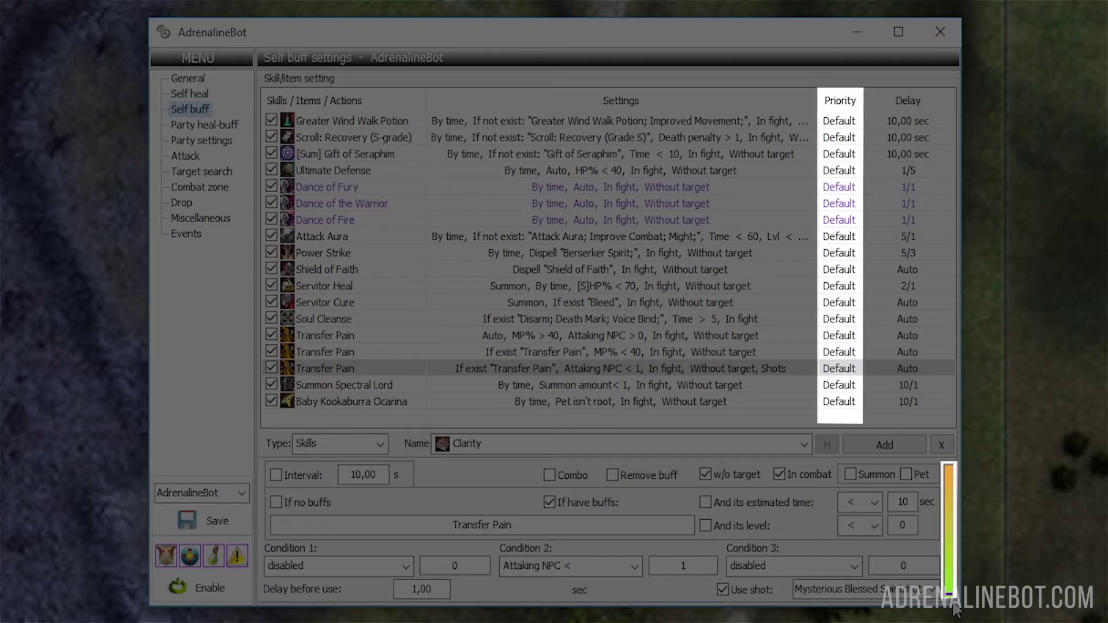
pyautogui.click(421, 171)
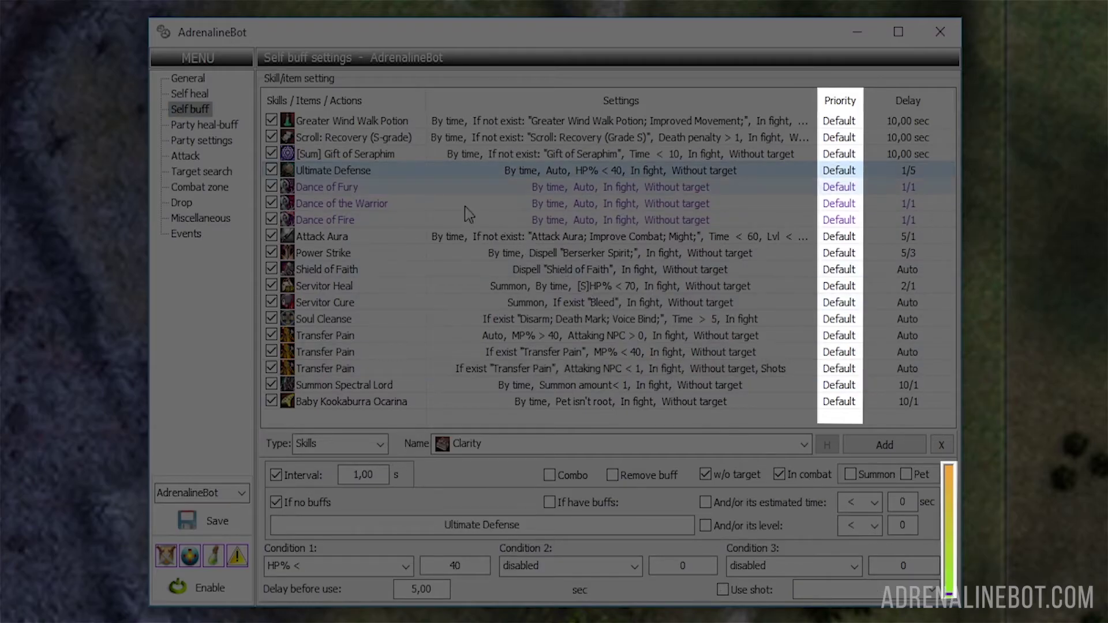
pyautogui.moveTo(949, 591); pyautogui.dragTo(949, 469)
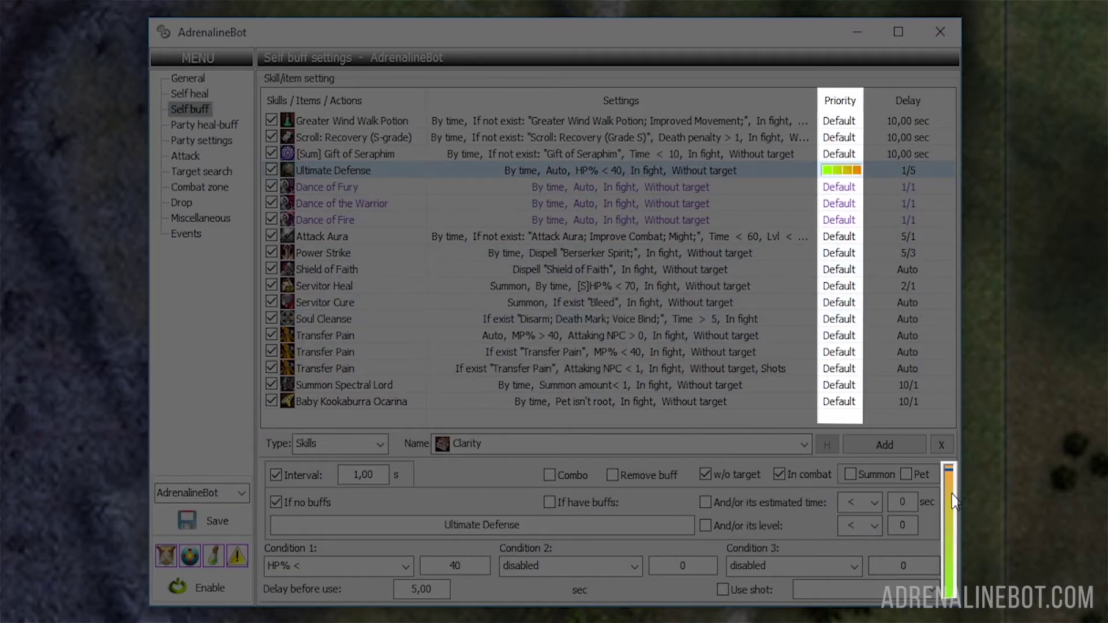
pyautogui.click(415, 319)
pyautogui.moveTo(949, 593); pyautogui.dragTo(949, 489)
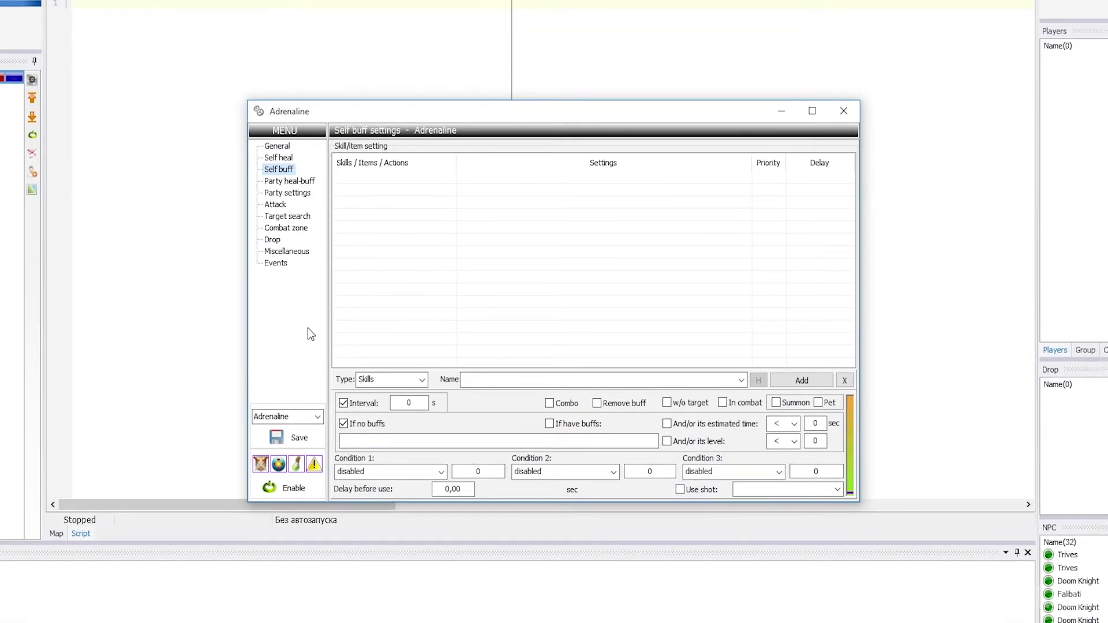
# Set the new self-buff entry's type to Ingame buff and select "Buff for fighter".
pyautogui.click(397, 380)
pyautogui.click(397, 449)
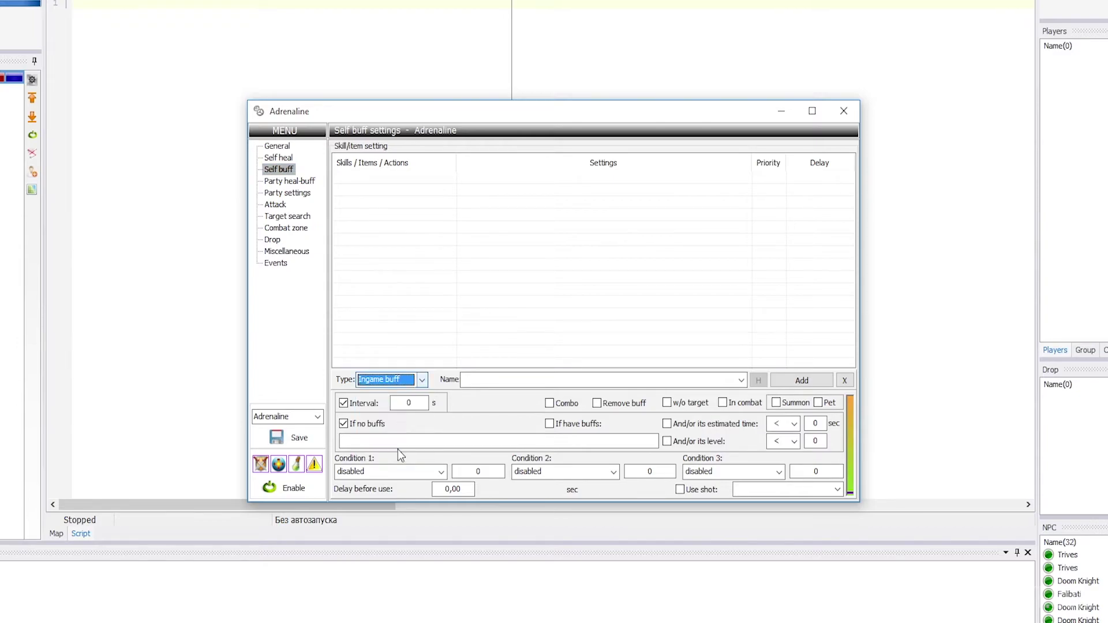
pyautogui.click(588, 382)
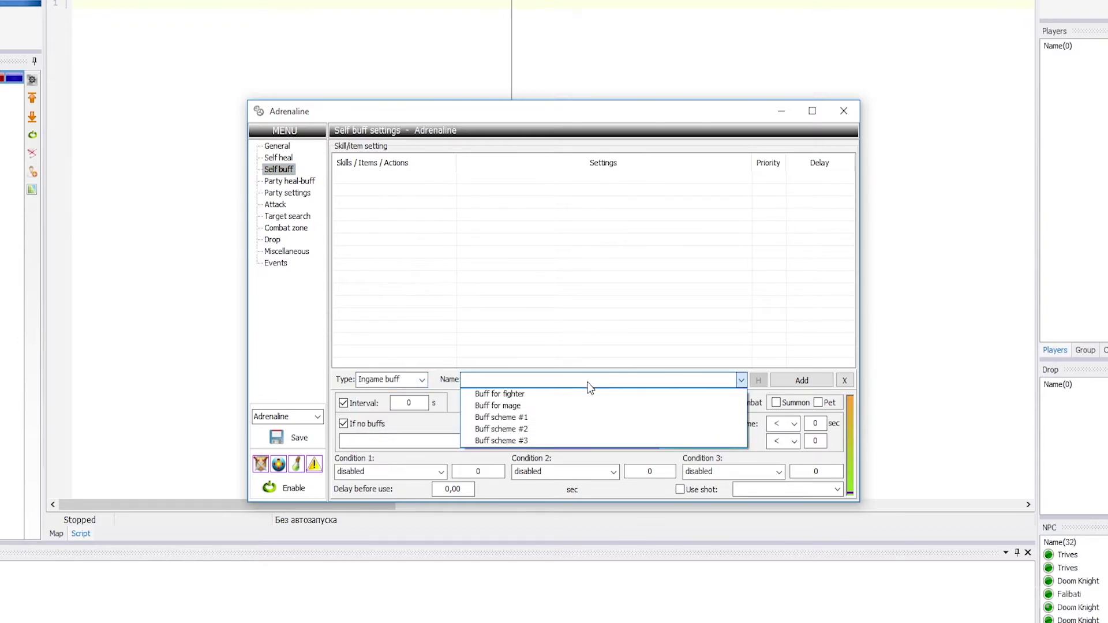
pyautogui.click(585, 392)
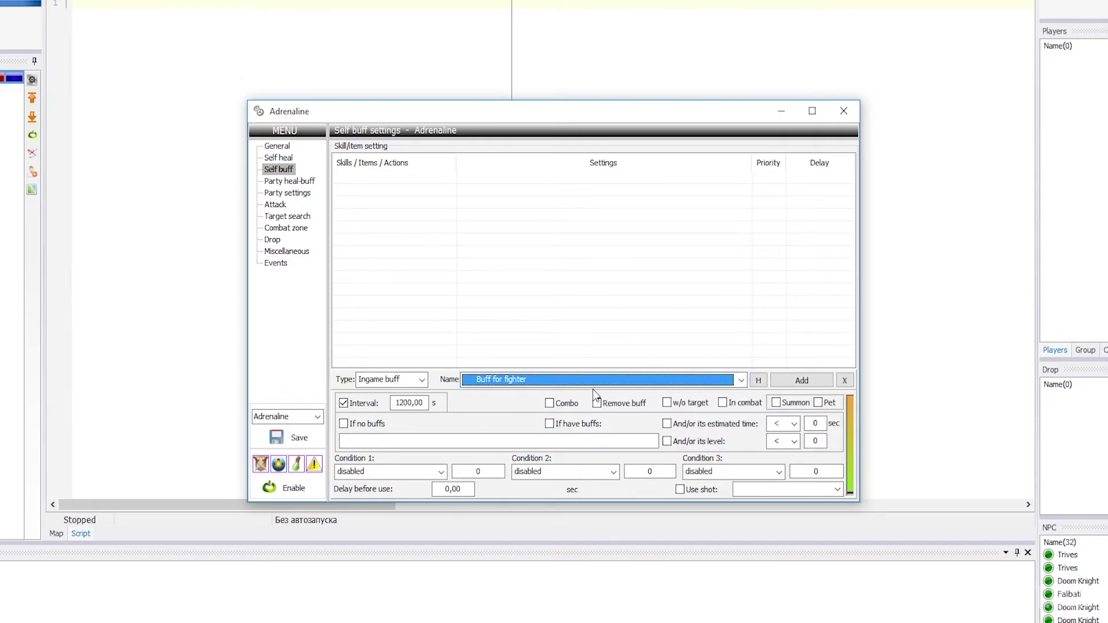
# Start recording dialogs for "Buff for fighter", switch to Lineage II and choose Fighter Scheme in the community board's Services Buffer.
pyautogui.click(759, 381)
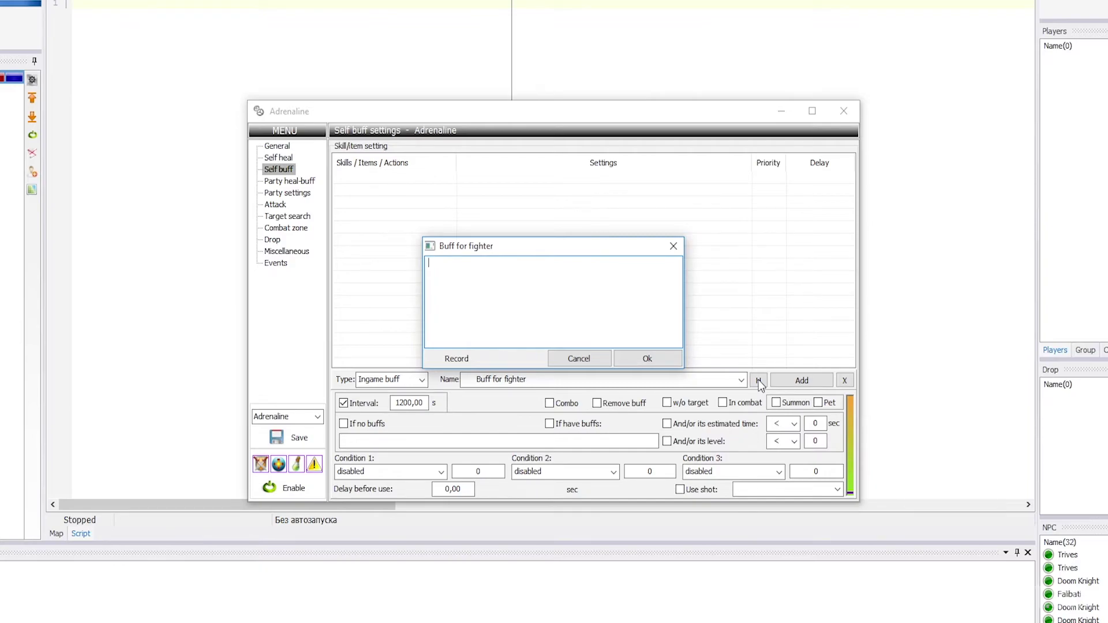
pyautogui.click(479, 359)
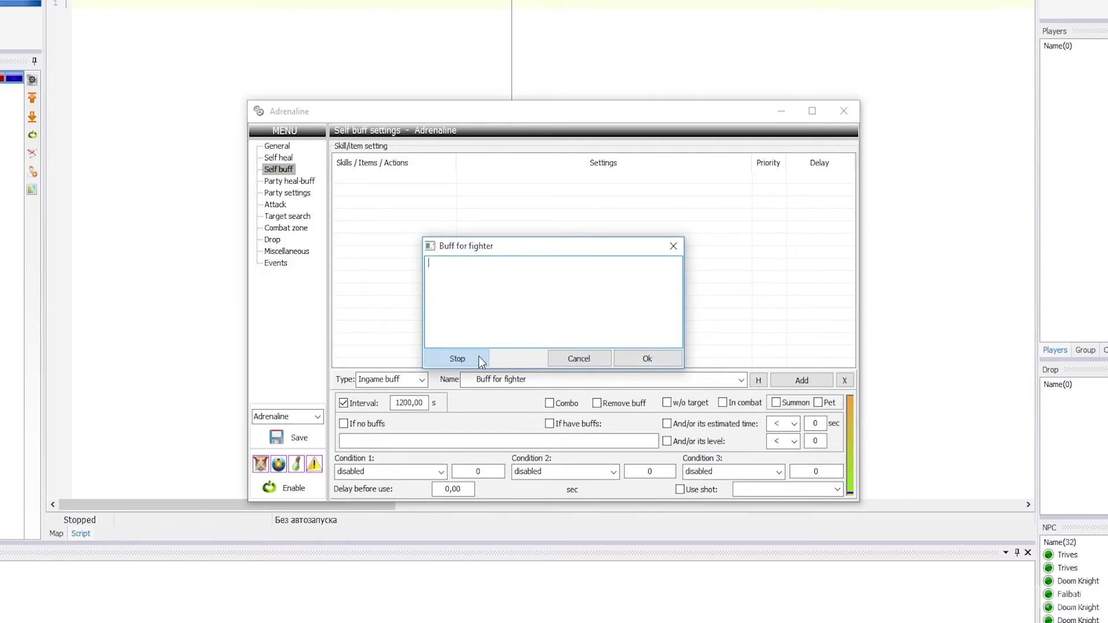
pyautogui.hotkey('alt', 'Tab')
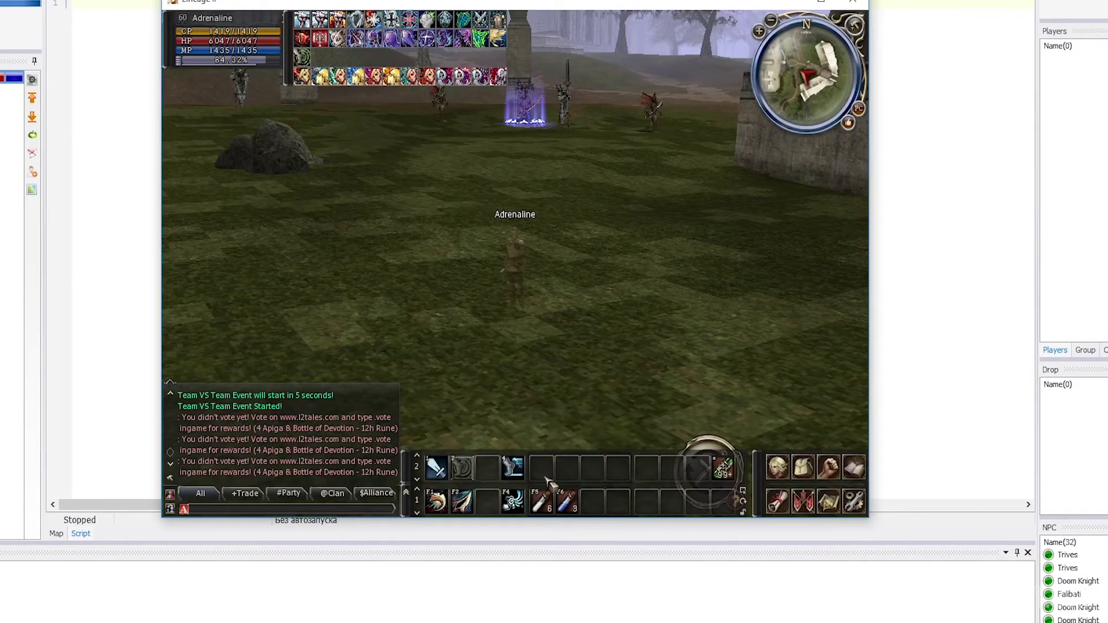
pyautogui.hotkey('alt', 'b')
pyautogui.click(327, 98)
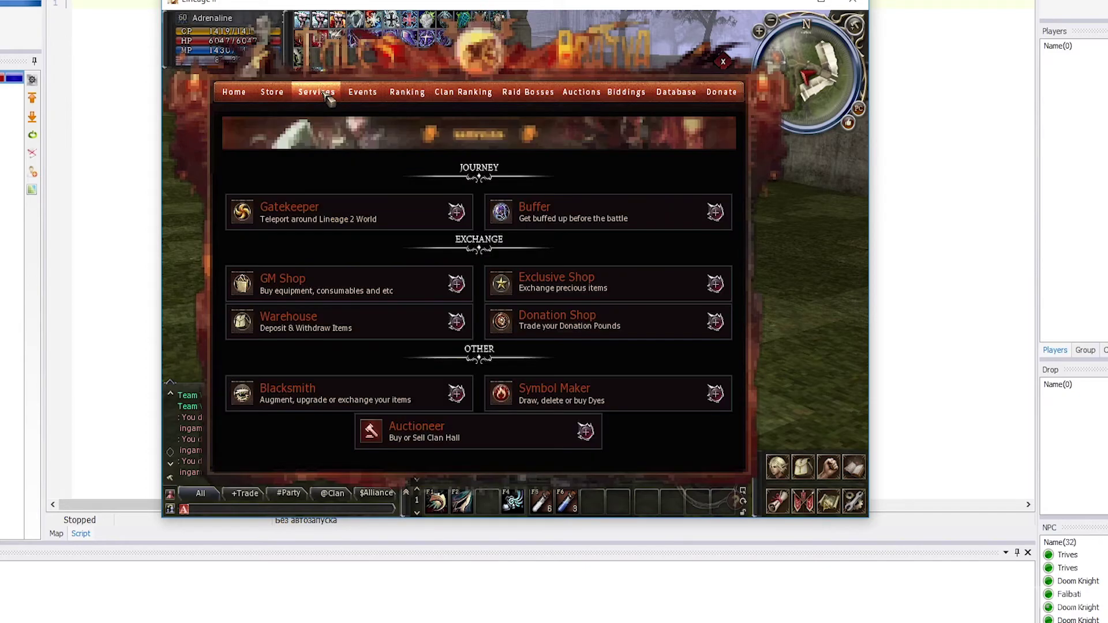
pyautogui.click(717, 218)
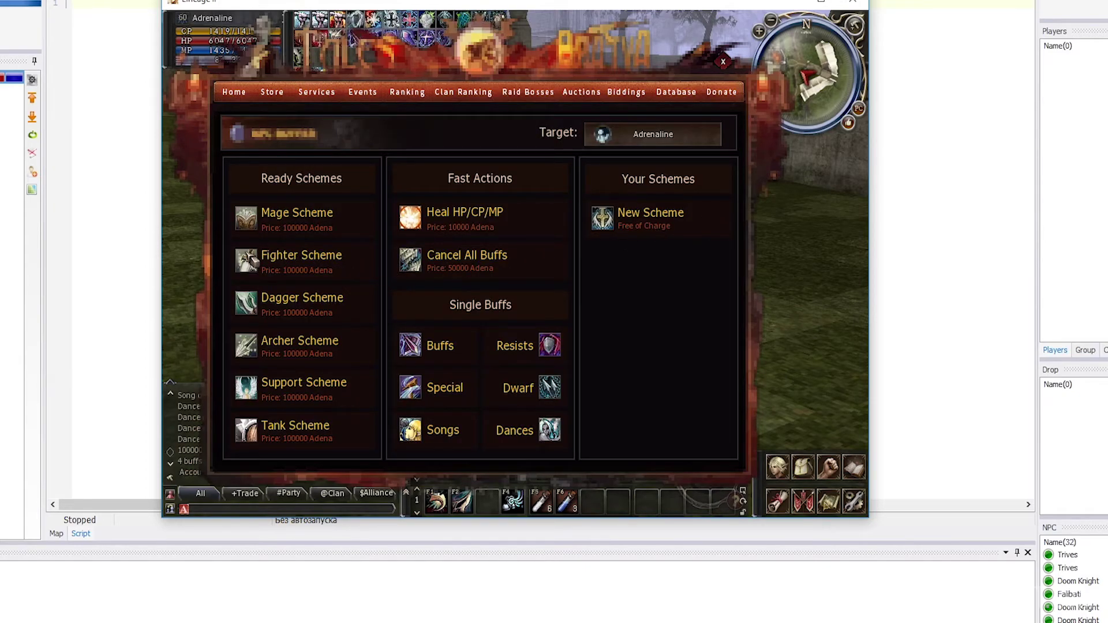
# Return to the bot, stop recording and accept the recorded dialog sequence for "Buff for fighter".
pyautogui.hotkey('alt', 'Tab')
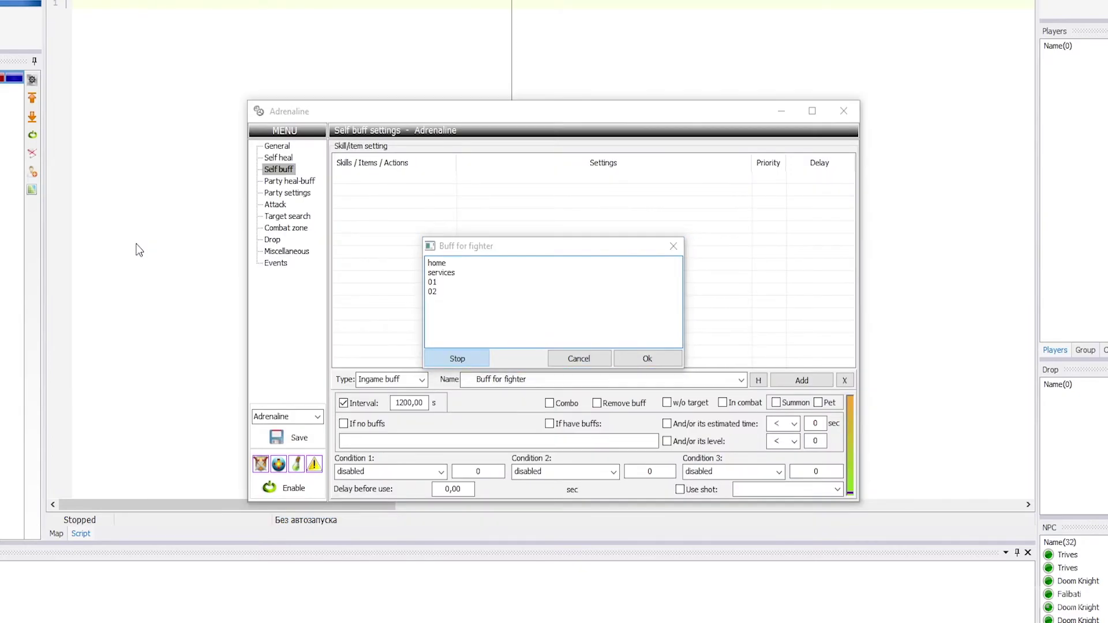
pyautogui.click(438, 359)
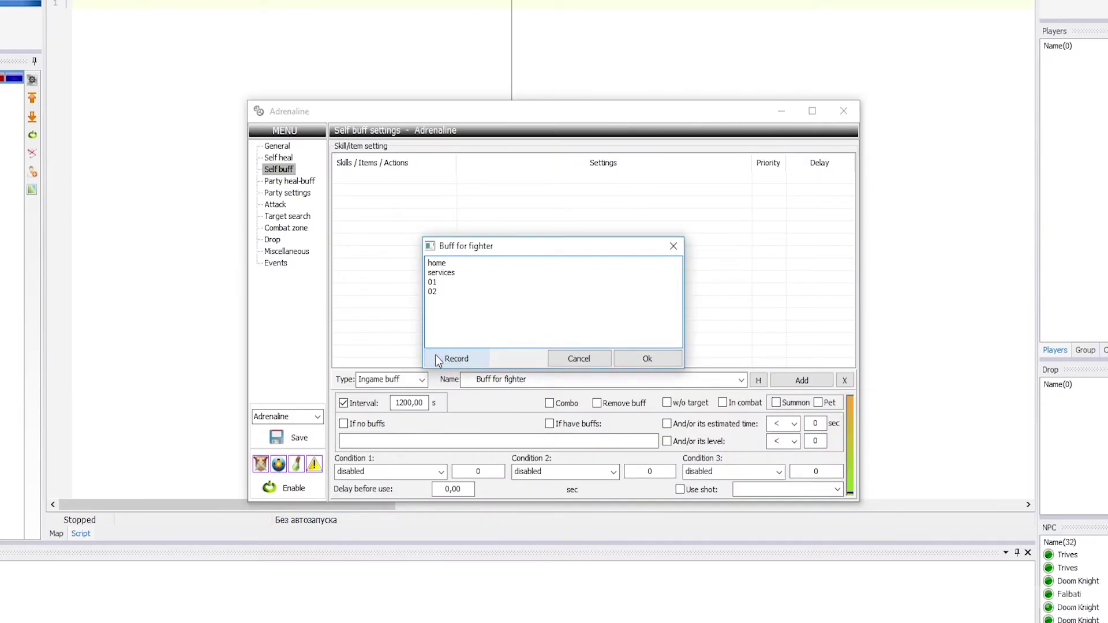
pyautogui.click(624, 358)
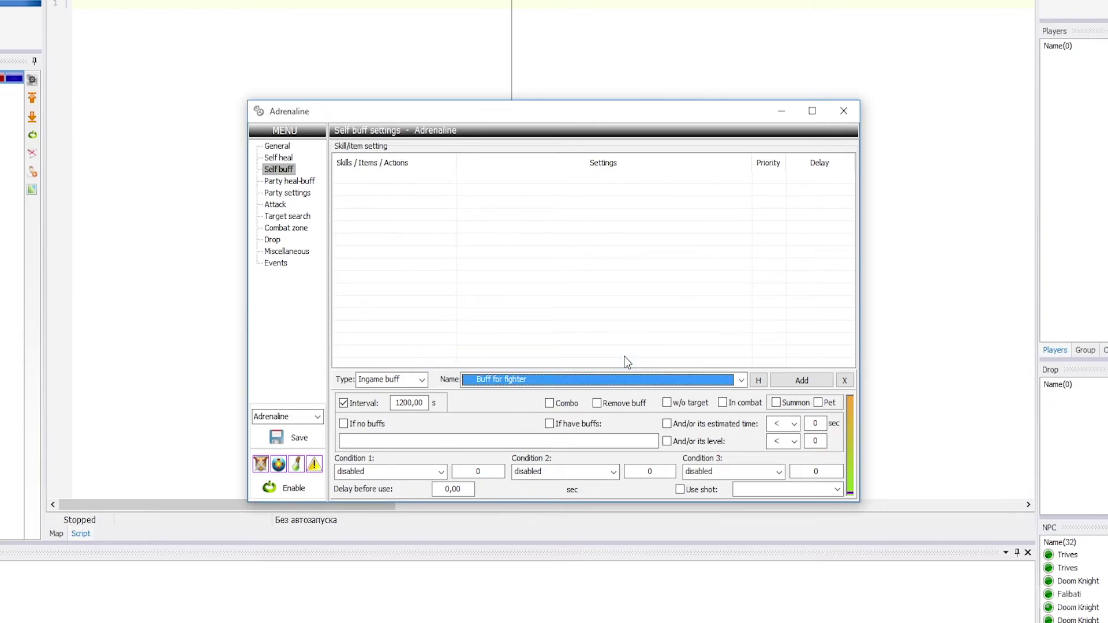
# Add "Buff for fighter" with a 10-second interval when Stun Resistance and Mental Shield are missing, and save the configuration.
pyautogui.moveTo(427, 403); pyautogui.dragTo(391, 405)
pyautogui.write('10')
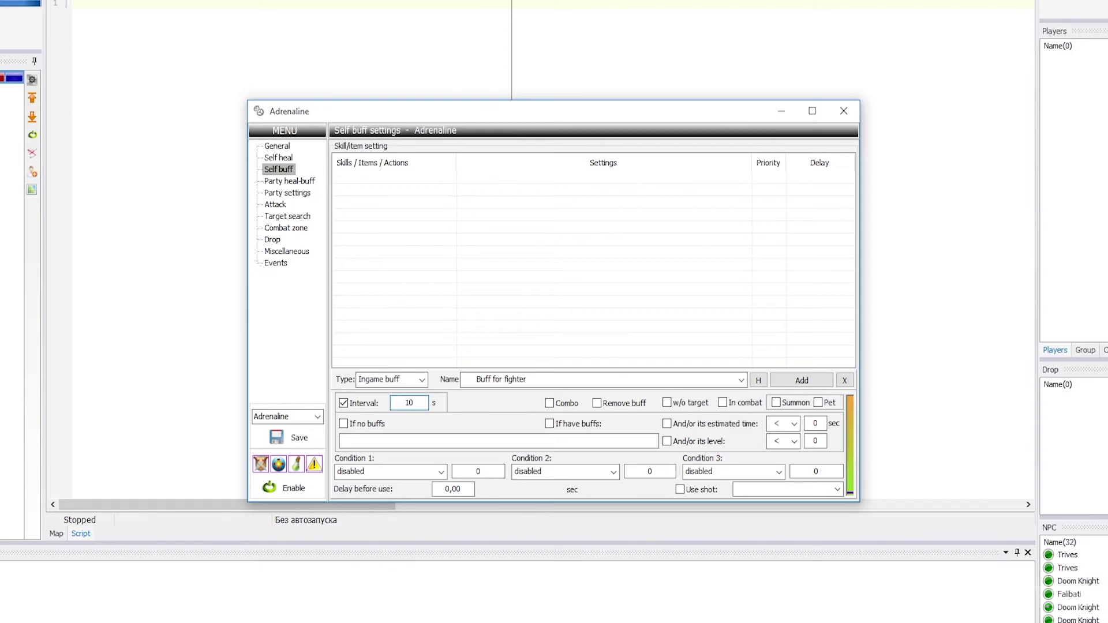
pyautogui.click(344, 424)
pyautogui.doubleClick(392, 438)
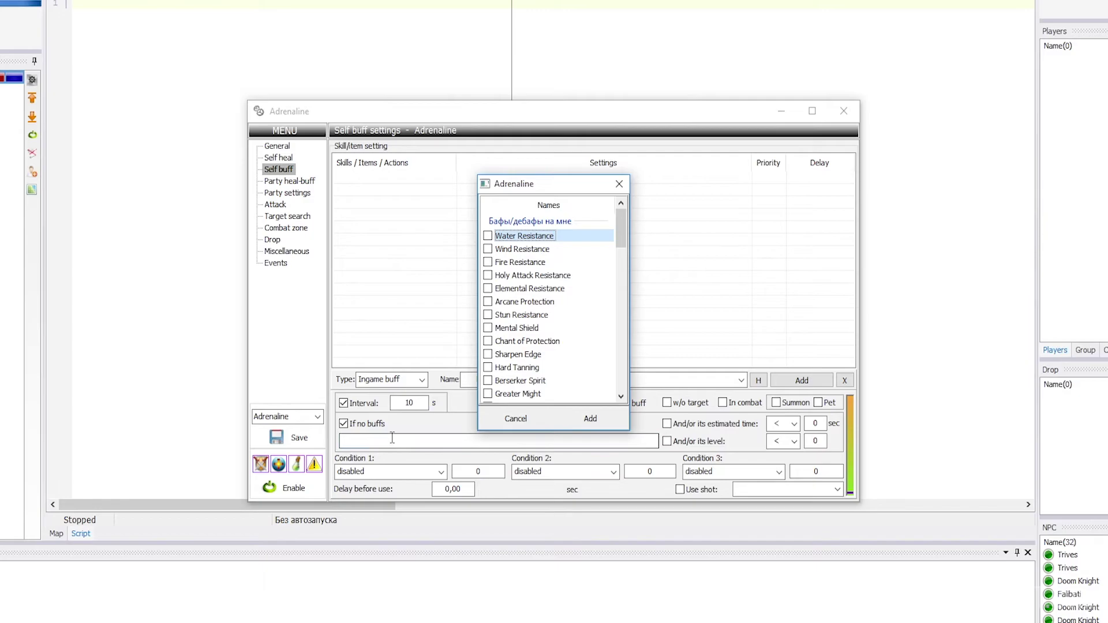
pyautogui.click(488, 315)
pyautogui.click(589, 417)
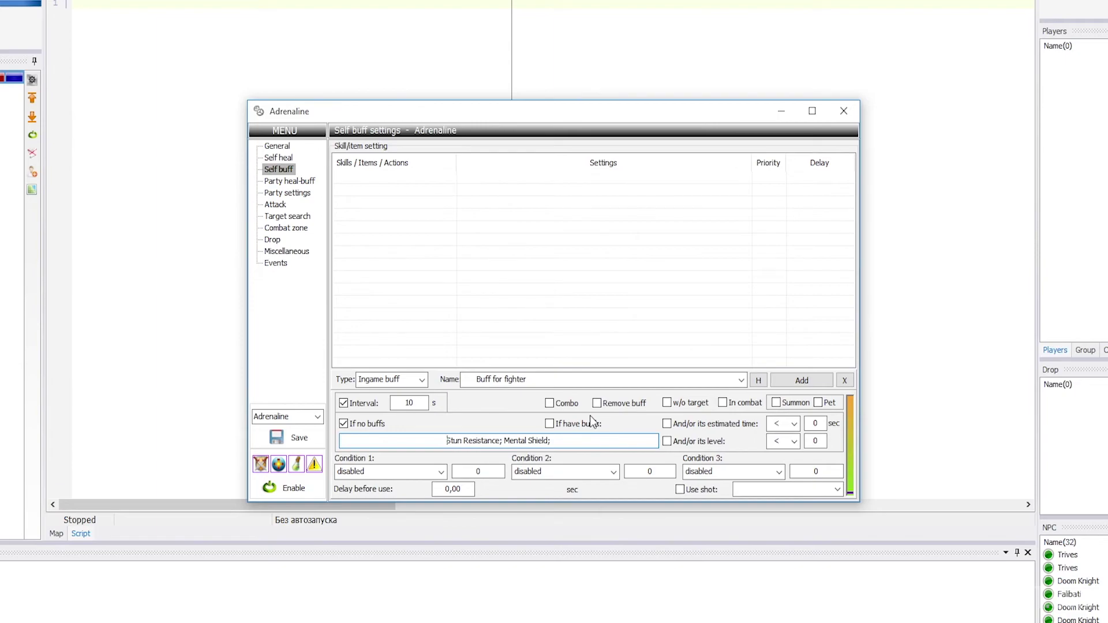
pyautogui.click(796, 381)
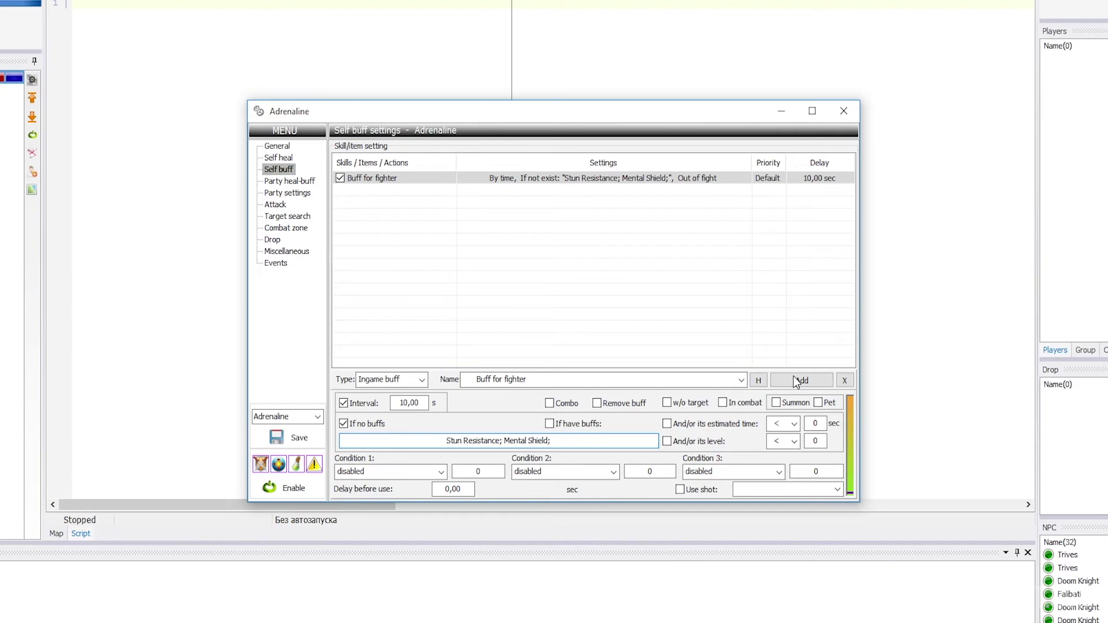
pyautogui.click(310, 438)
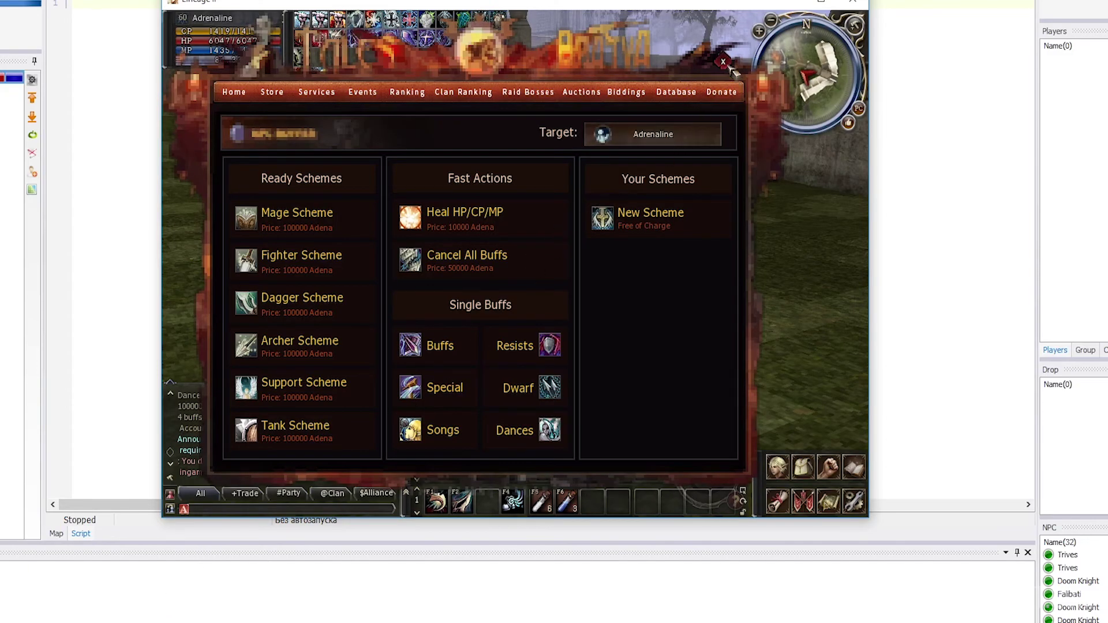
# Enable the bot to test the recorded fighter buff in Lineage II, closing the community board before and after.
pyautogui.click(723, 61)
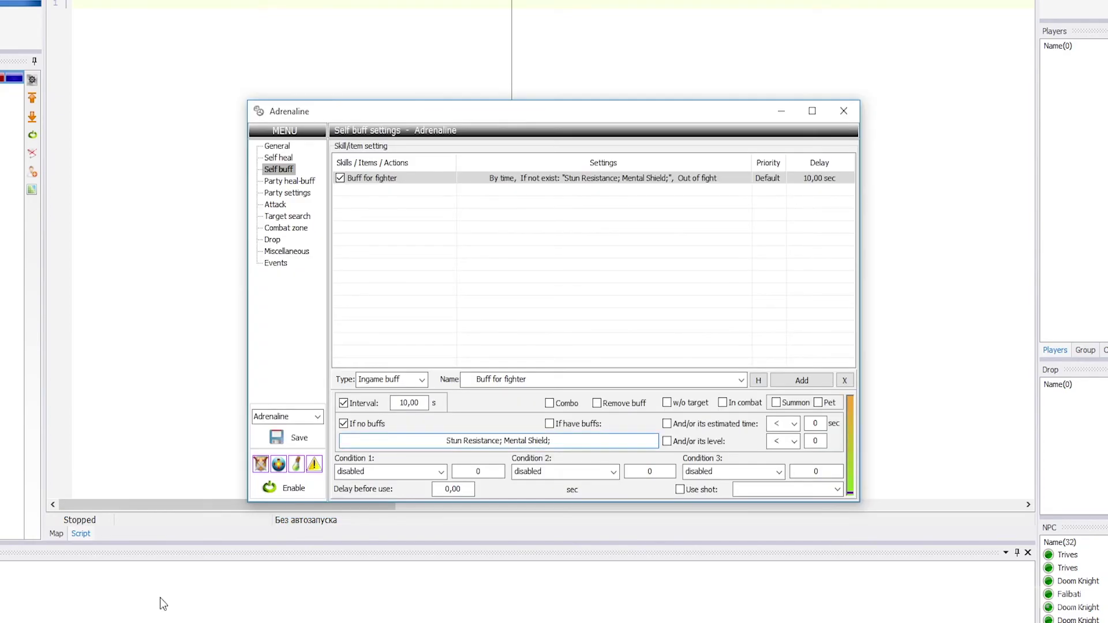
pyautogui.click(283, 487)
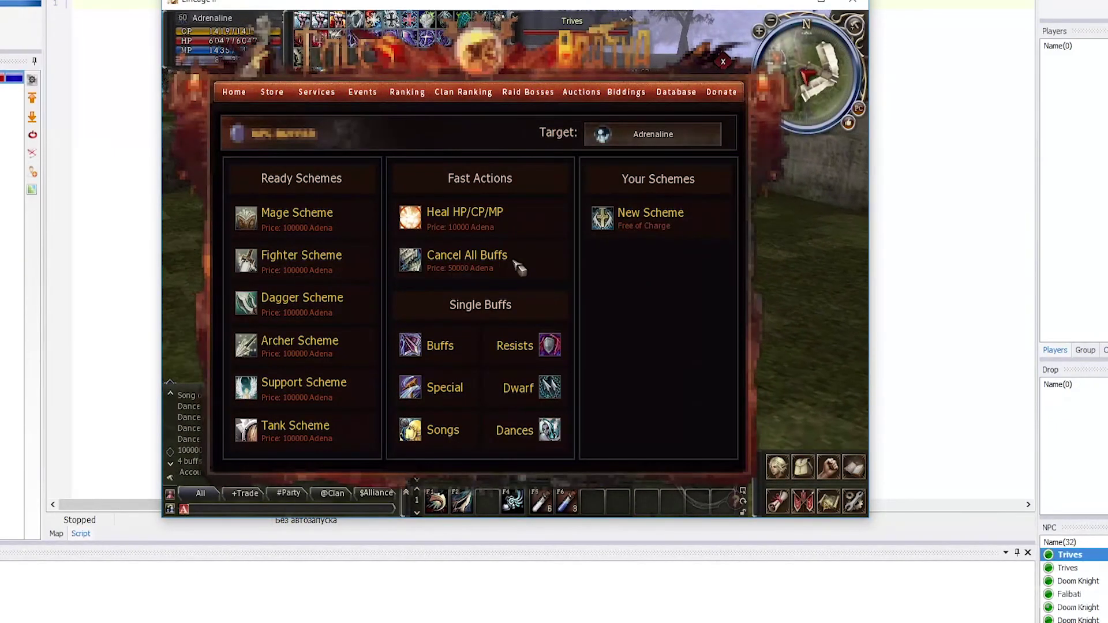
pyautogui.click(723, 61)
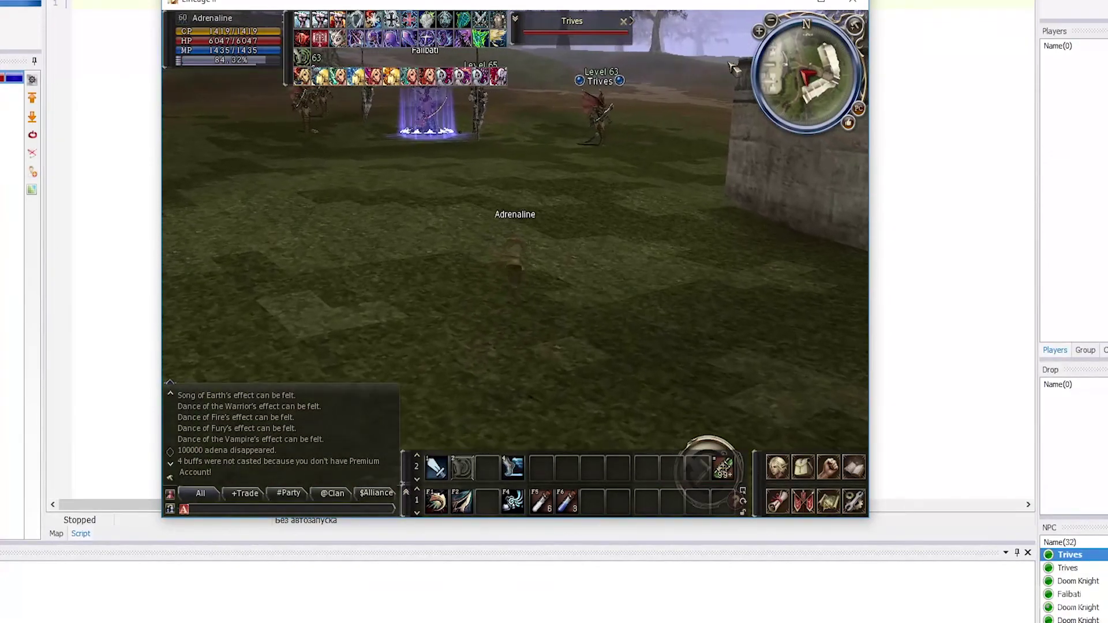